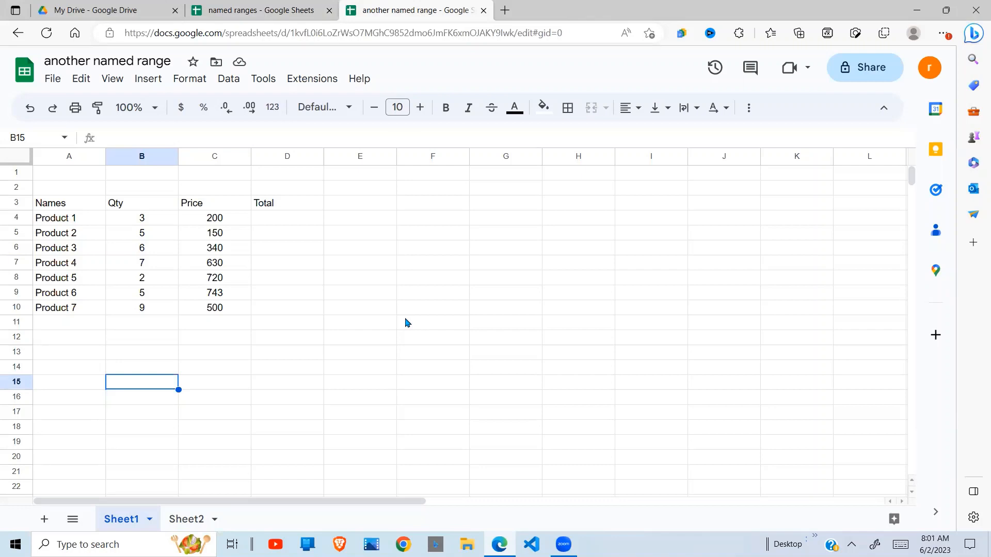
left_click(350, 307)
left_click(395, 201)
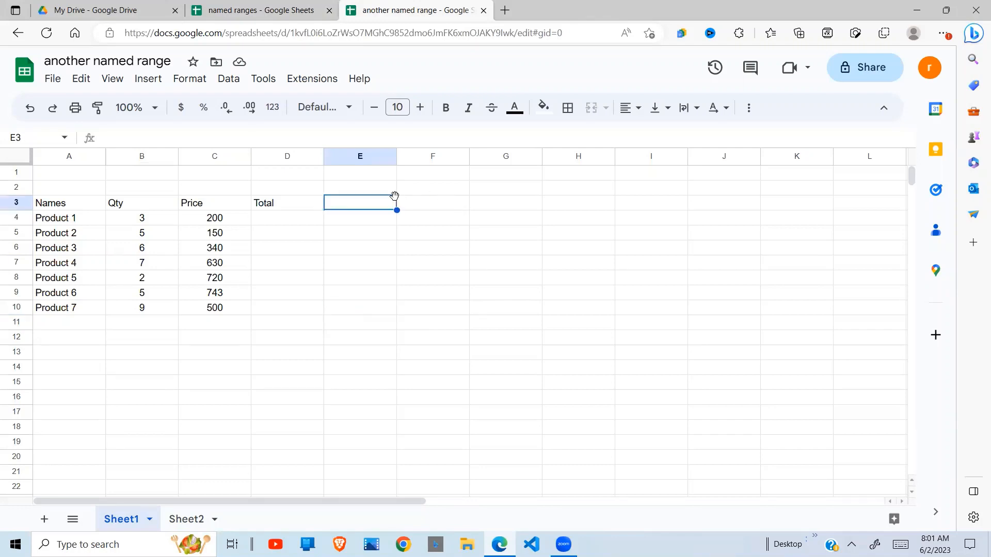
left_click(421, 191)
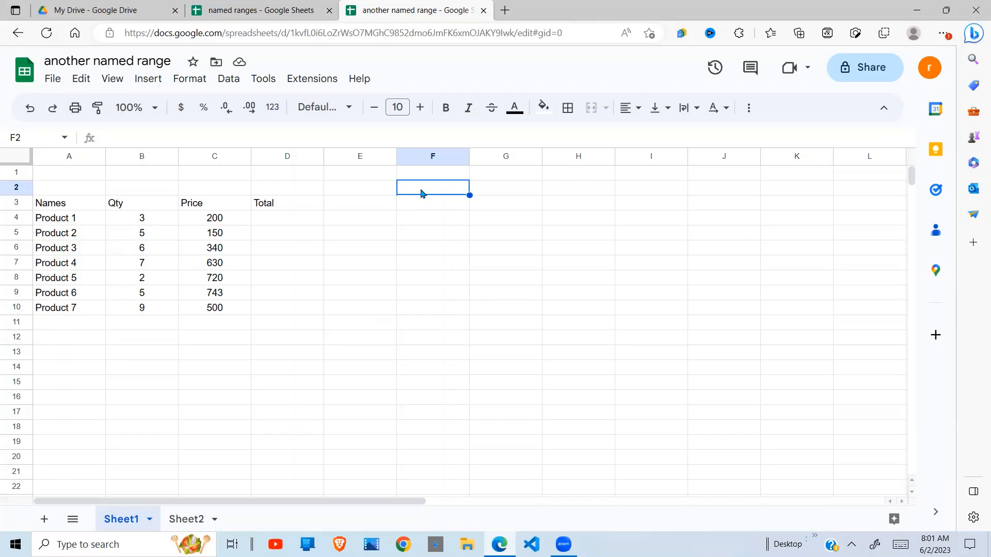
left_click(451, 258)
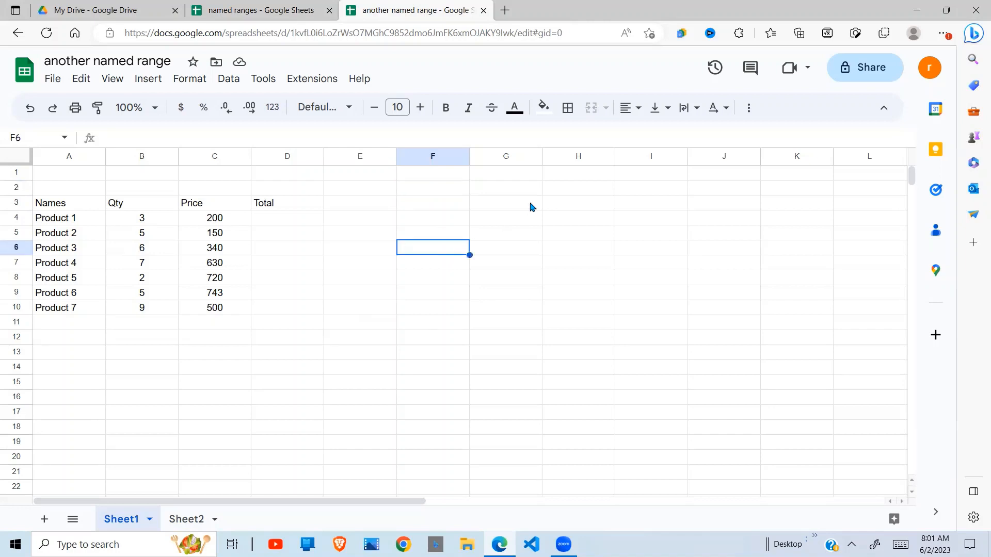
left_click(520, 203)
left_click(516, 278, "shift")
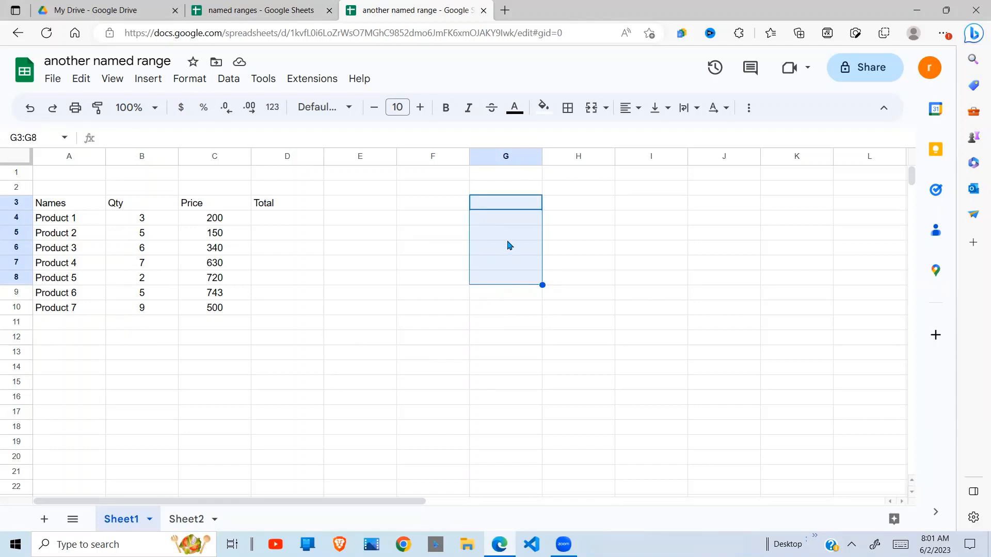
Enter 56 in cell G3 of Sheet1
left_click(508, 205)
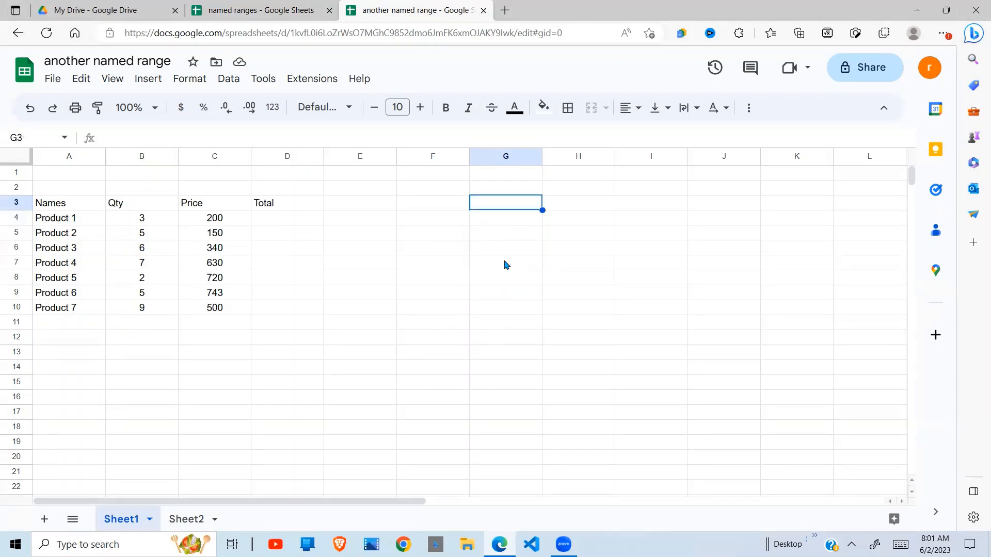
type("56")
left_click(515, 253)
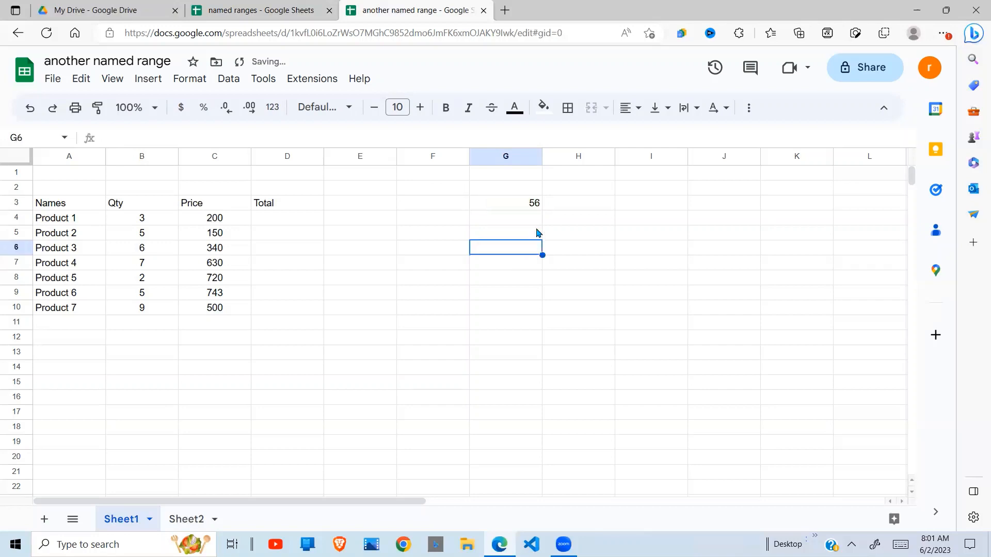
Define cell G3 as a named range called price
left_click(526, 207)
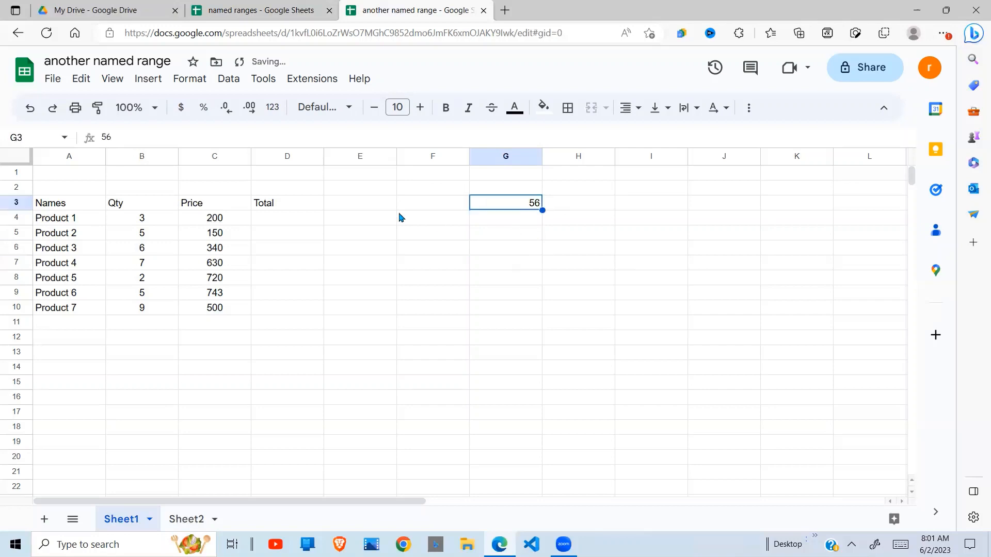
left_click(41, 139)
type("pr")
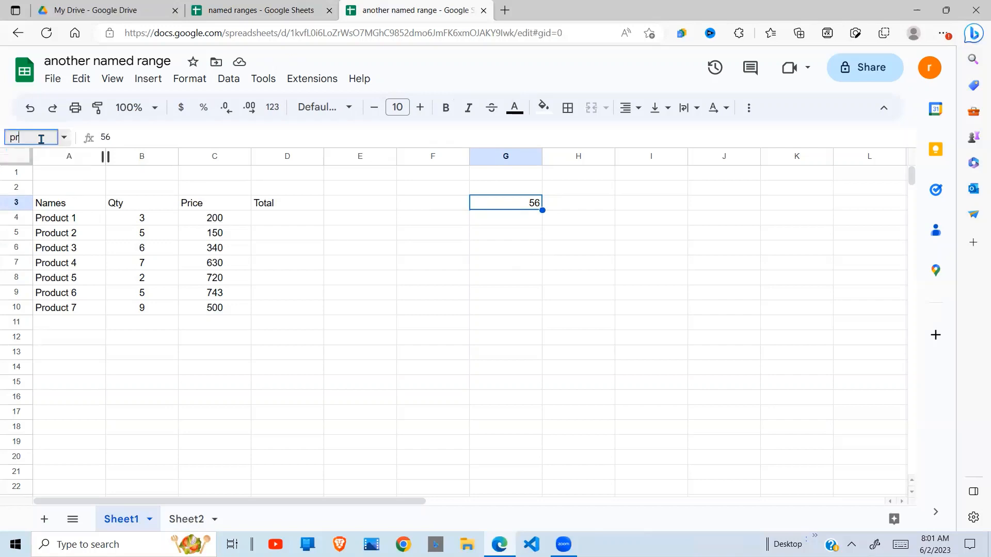
type("ice")
key("Return")
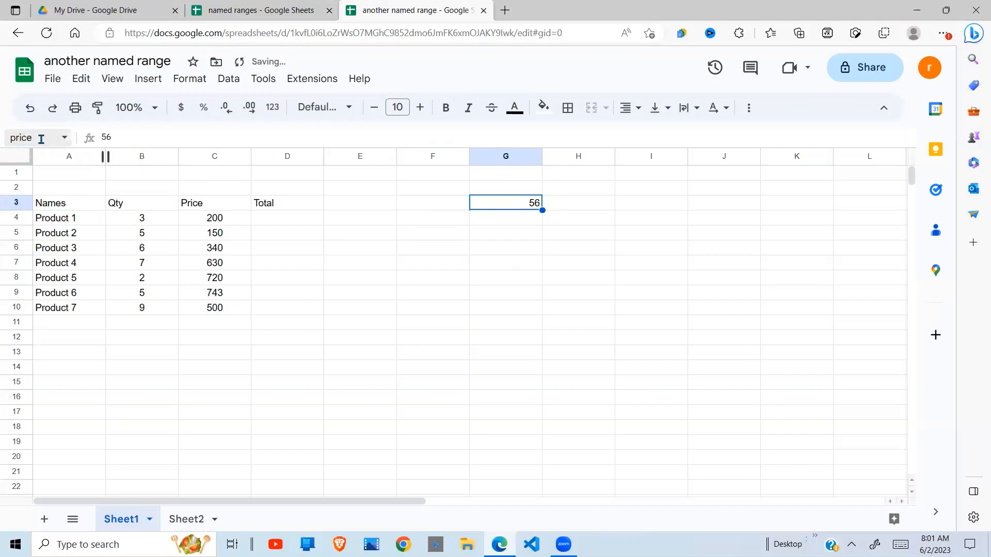
Select another cell in column G, such as G7, and jump back to the price named range by its name
left_click(534, 281)
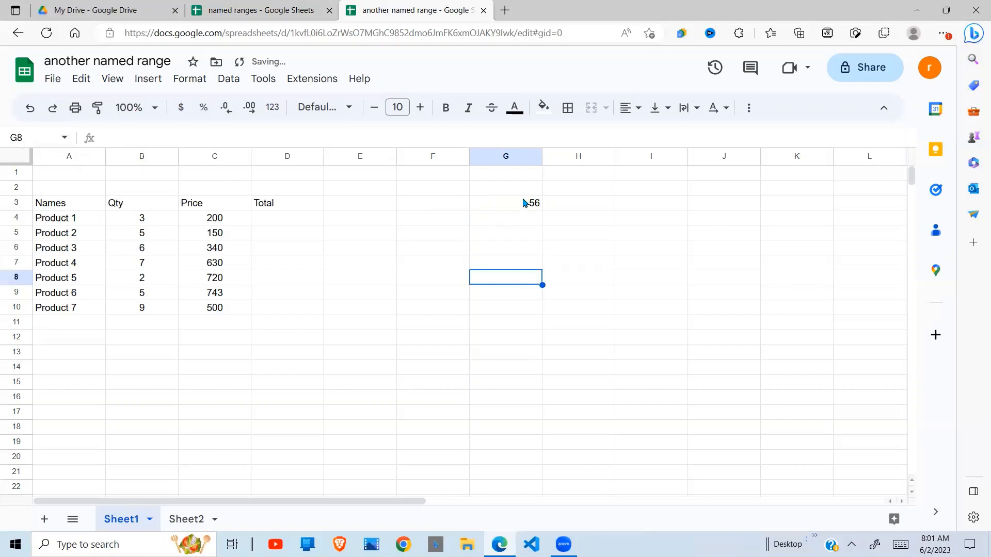
left_click(524, 203)
left_click(522, 262)
left_click(35, 138)
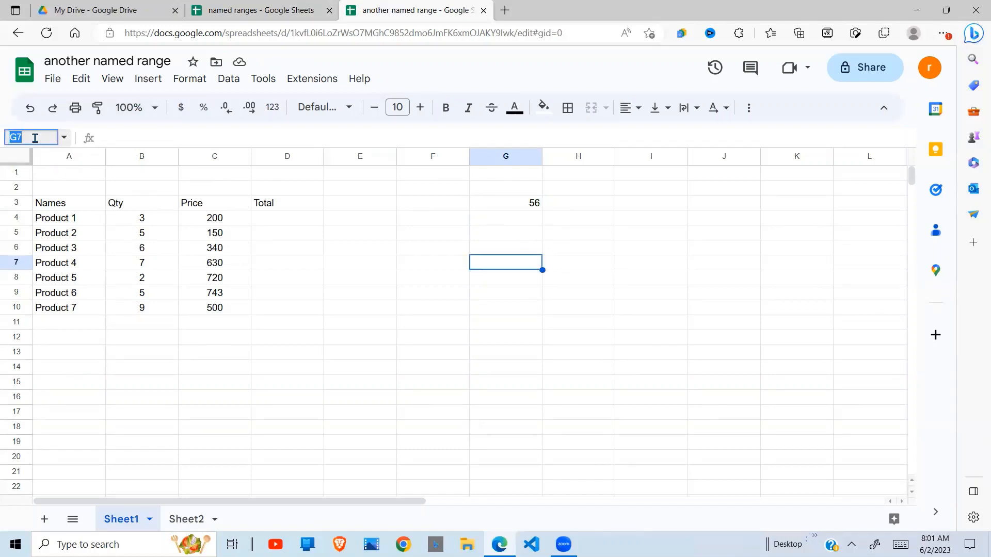
type("price")
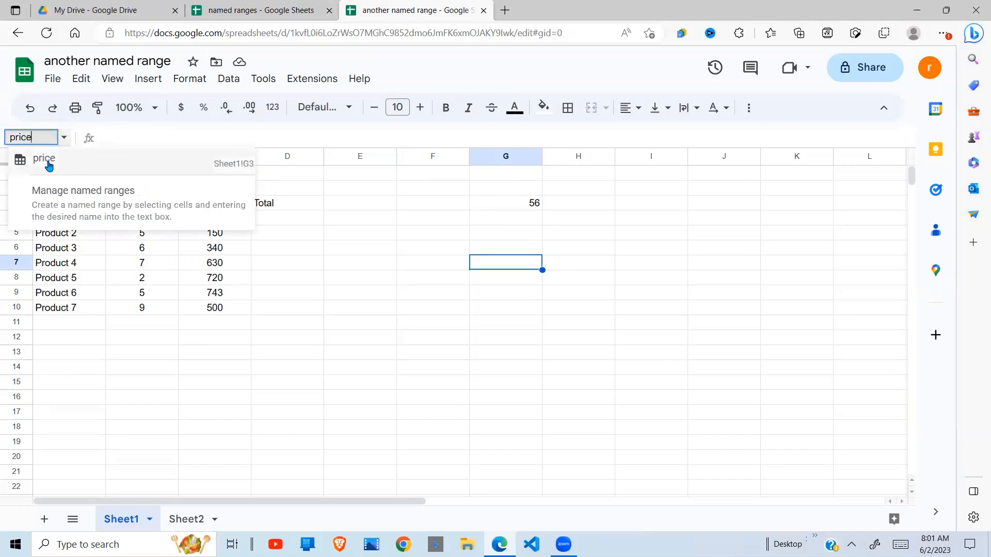
left_click(46, 160)
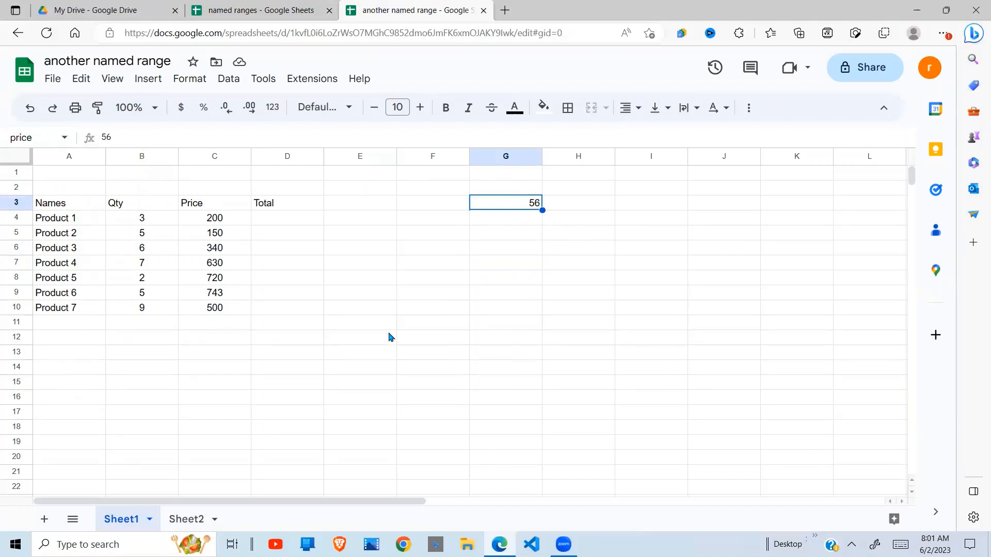
Enter the formula =price in cell E5 of Sheet2 to reference the named range, and reselect the cell to check its formula
left_click(185, 521)
left_click(396, 237)
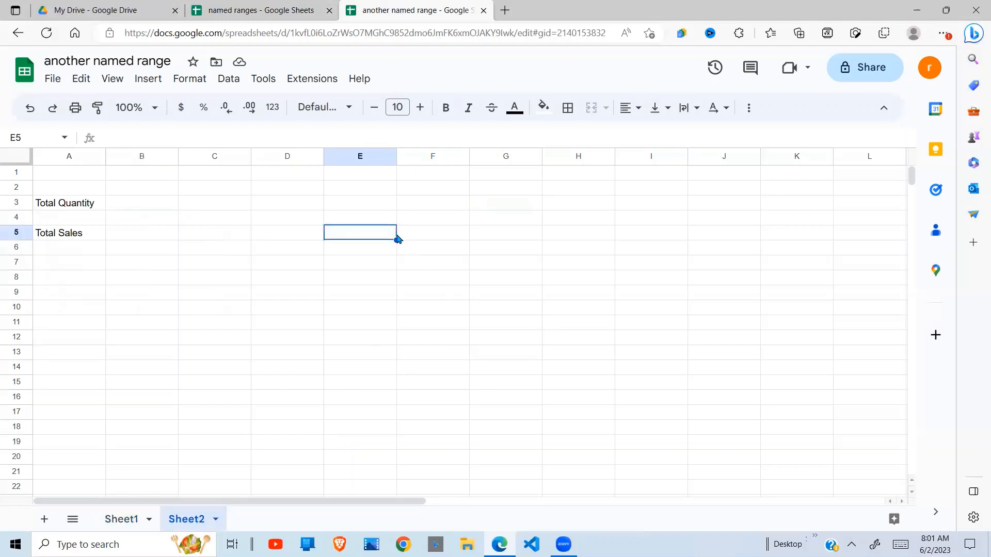
type("=")
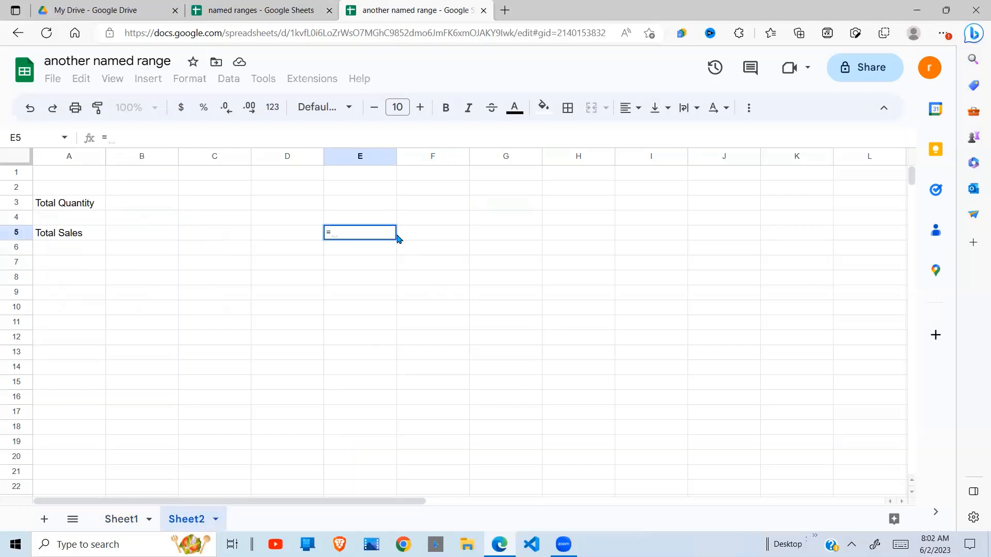
type("pr")
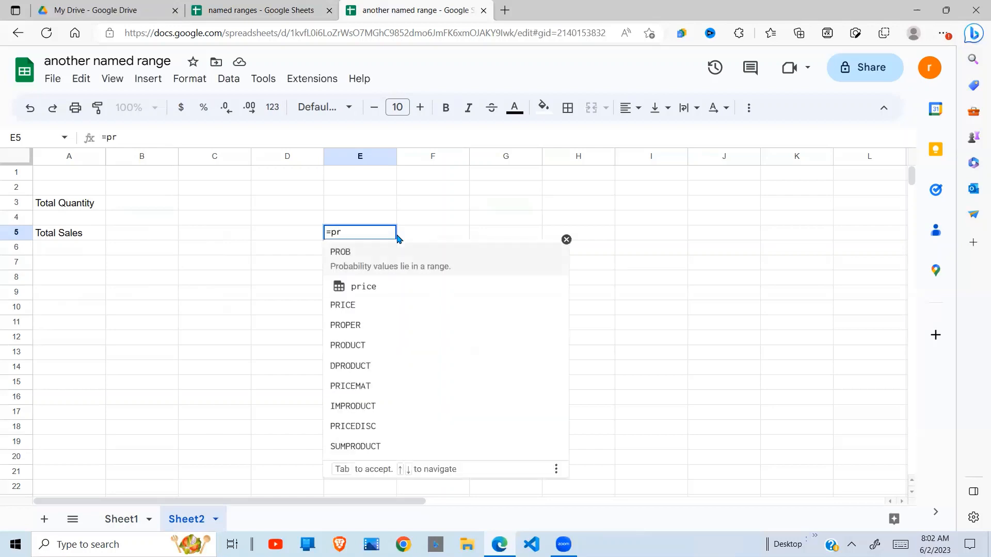
mouse_move(396, 237)
left_mouse_down()
mouse_move(373, 279)
mouse_move(381, 241)
left_mouse_up()
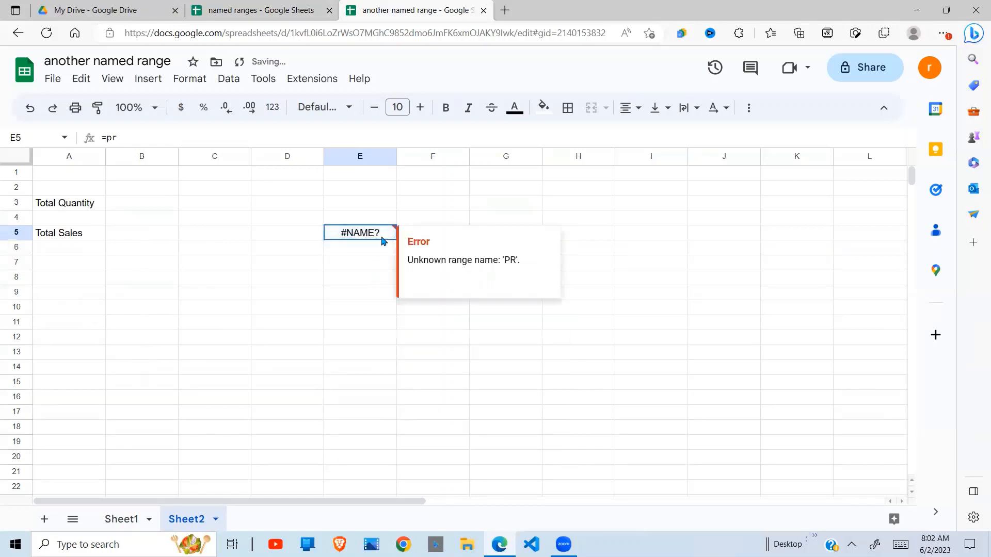
type("=pr")
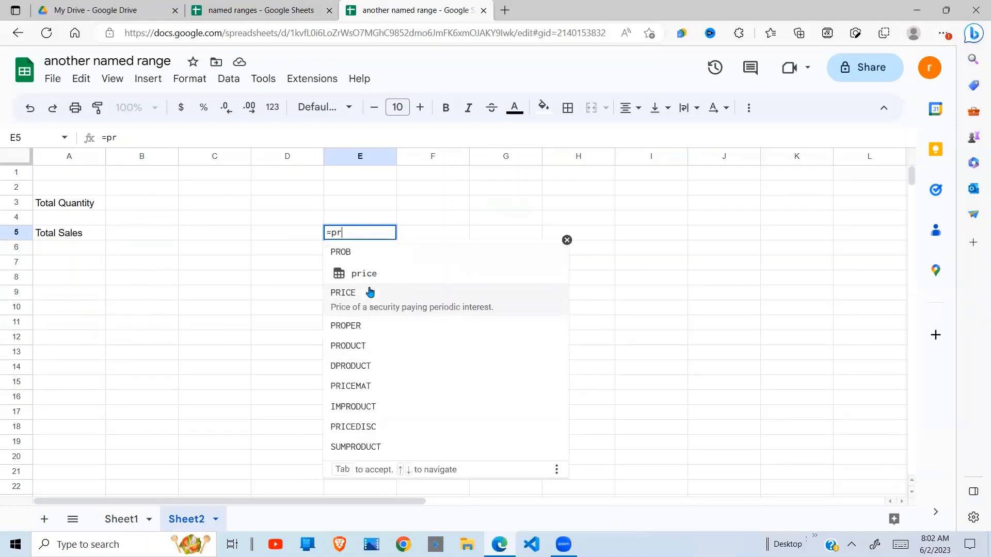
left_click(370, 279)
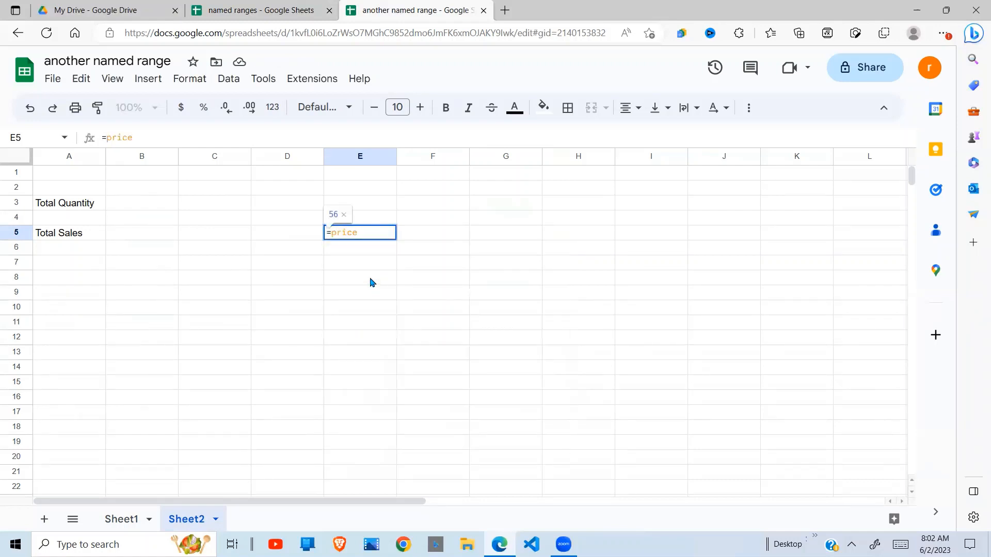
key("Return")
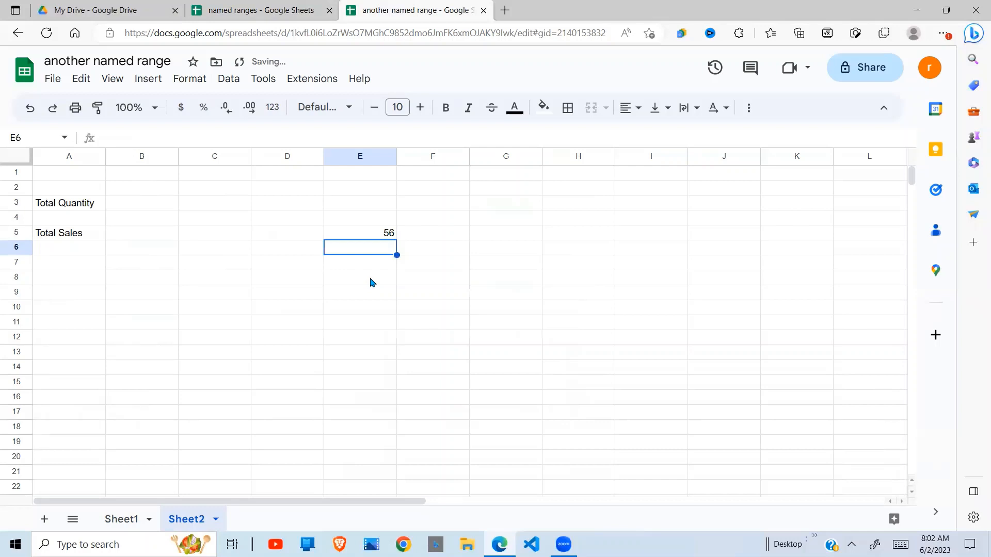
left_click(384, 222)
left_click(386, 232)
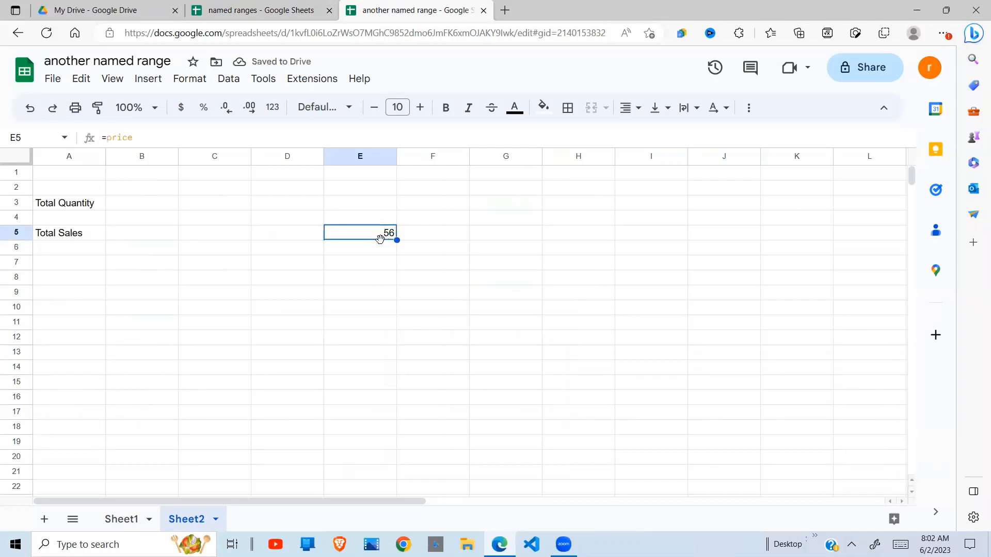
From cell E8 on Sheet2, jump to the price named range by its name
left_click(377, 280)
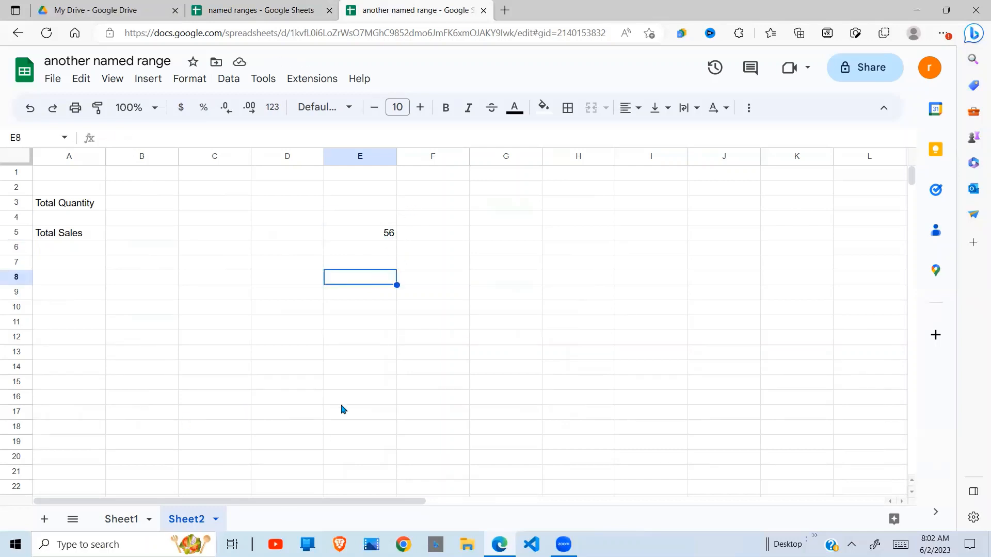
left_click(32, 137)
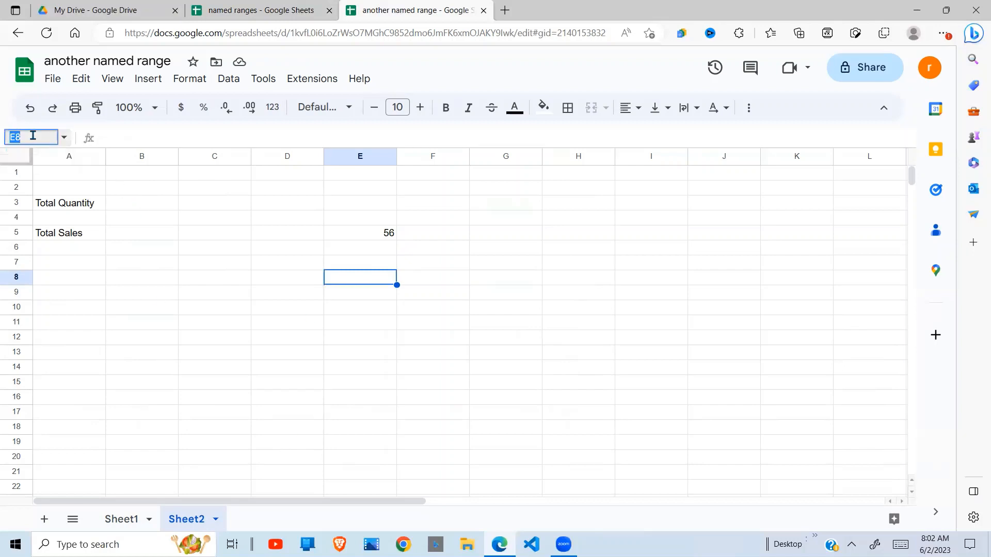
type("price")
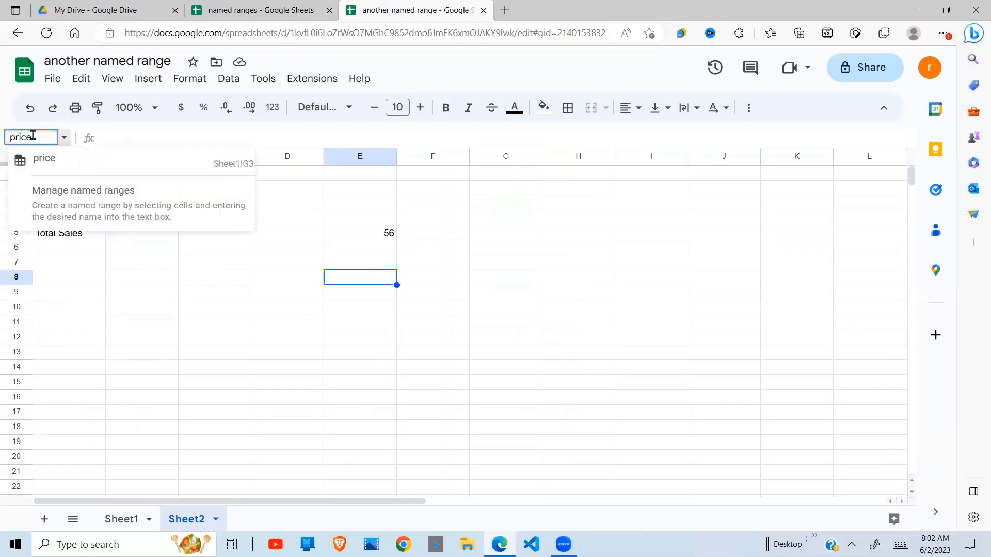
key("Return")
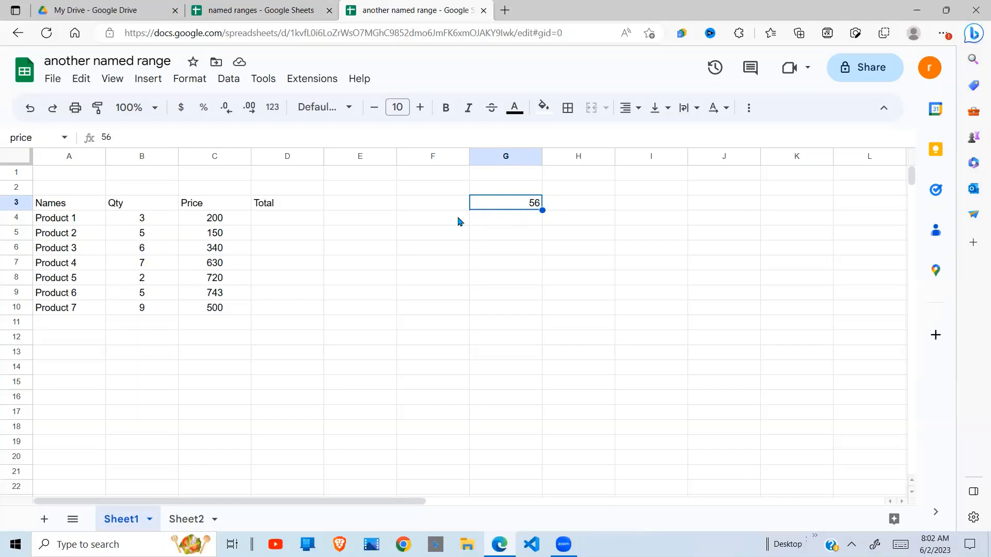
left_click(516, 235)
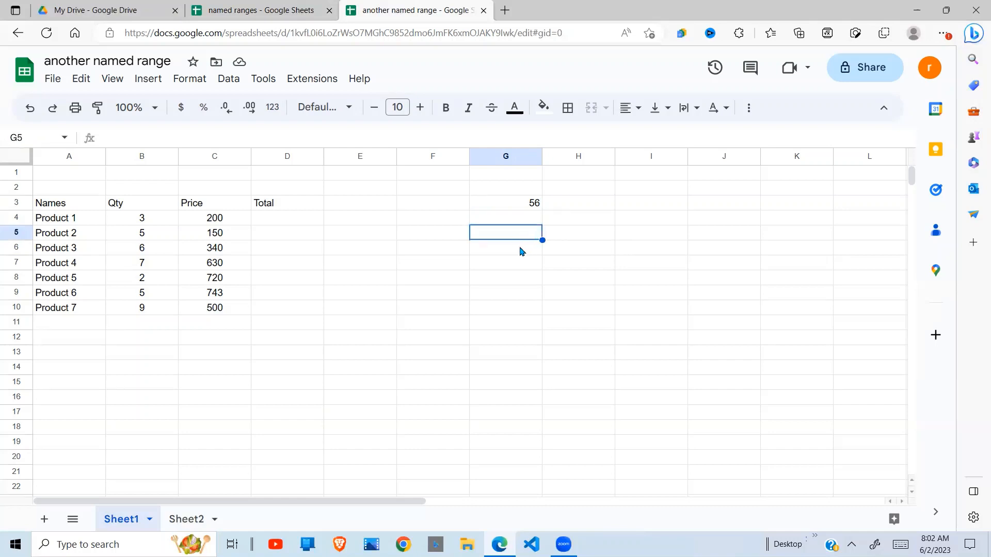
left_click(531, 207)
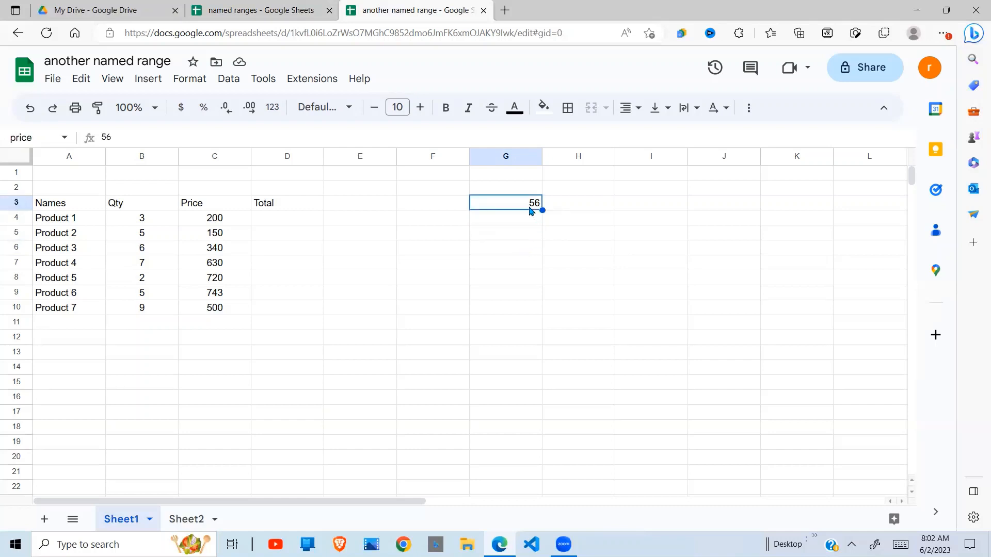
left_click(509, 224)
left_click(440, 253)
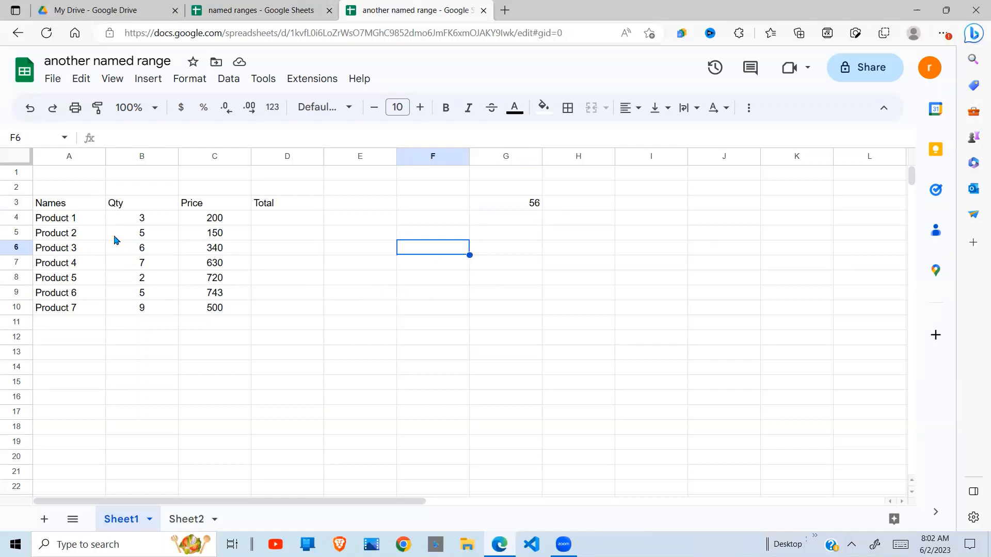
Define the product names in A4:A10 as a named range called product
left_click_drag(65, 222, 65, 308)
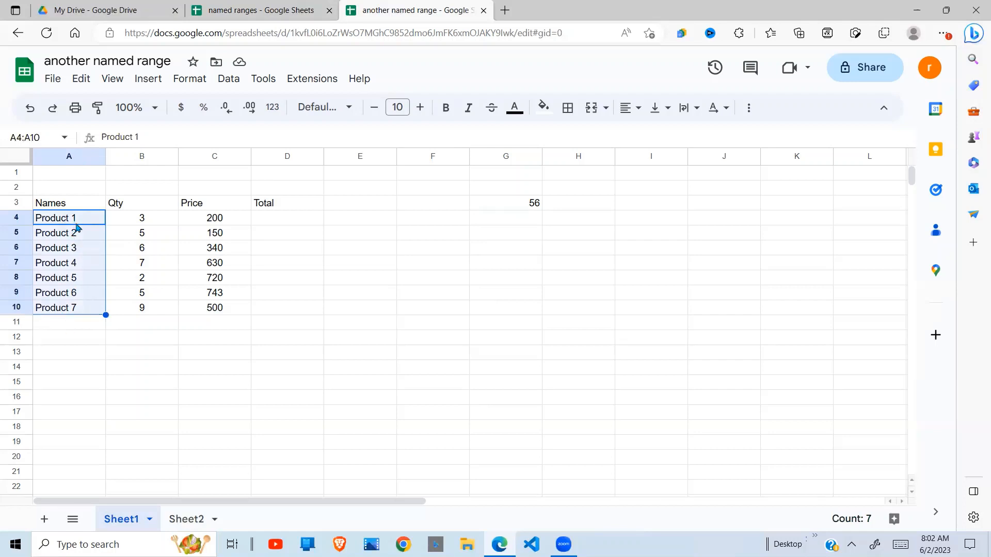
left_click(41, 137)
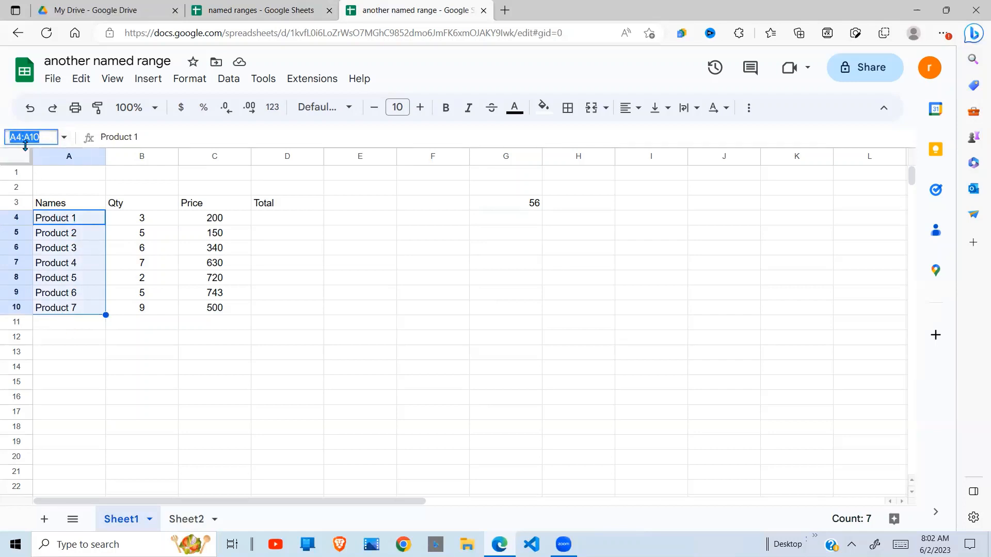
type("pr")
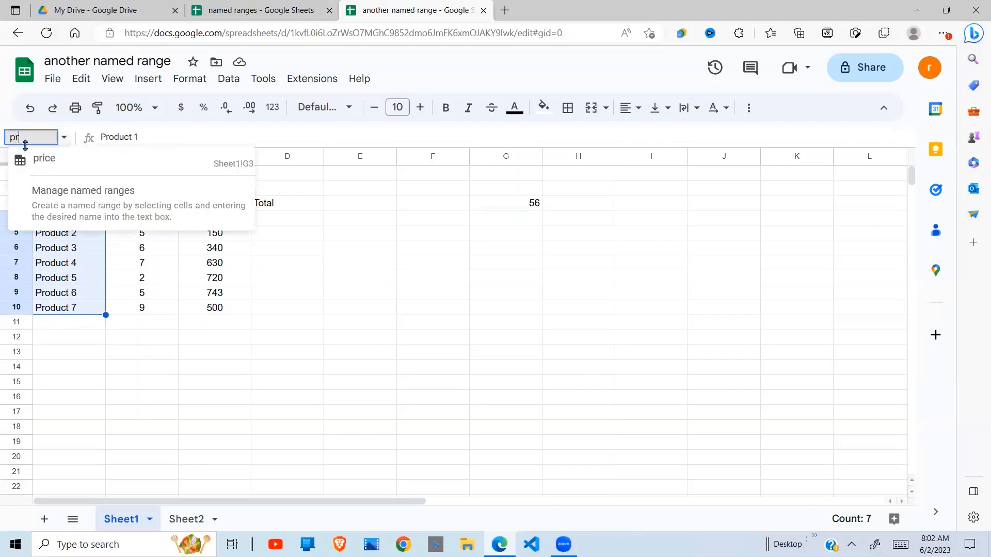
type("oduct")
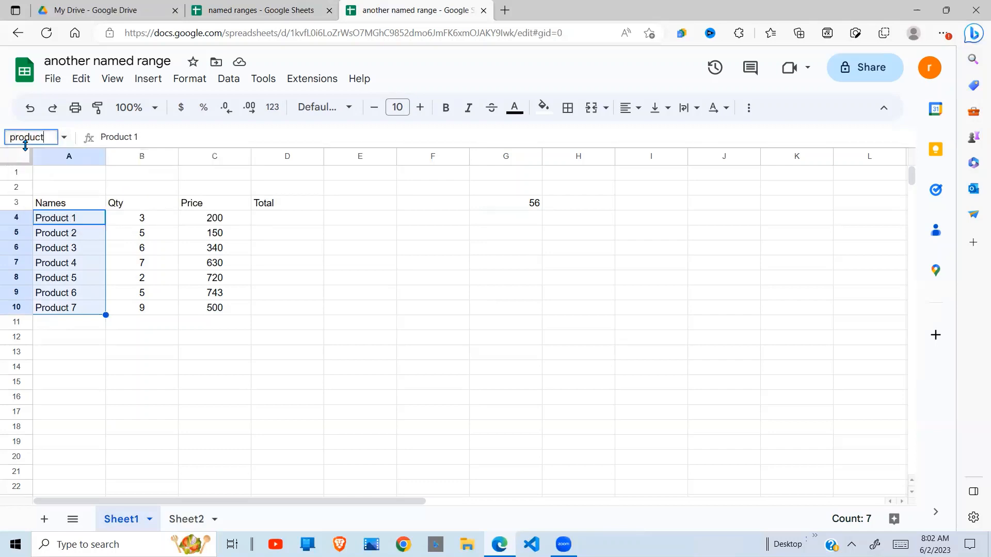
key("Return")
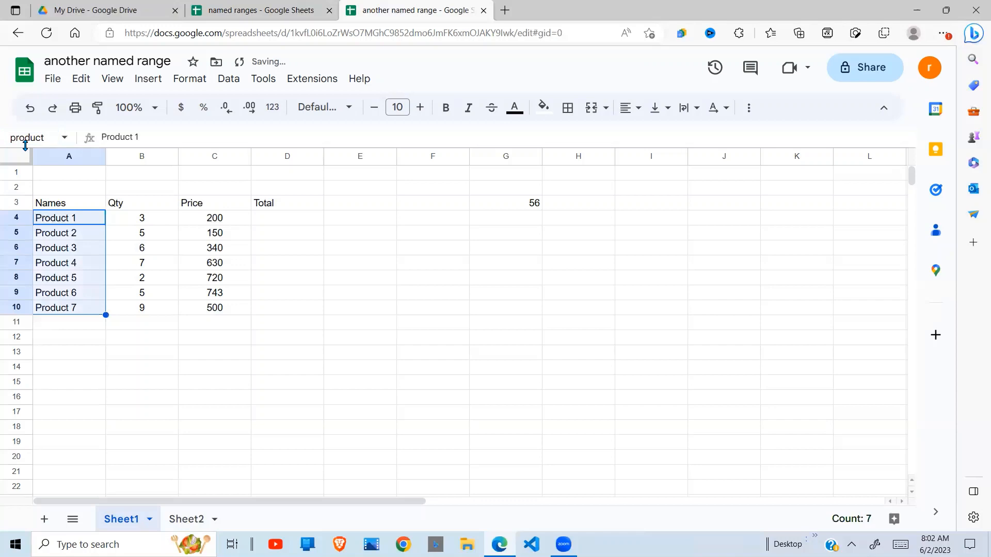
left_click(105, 327)
left_click_drag(77, 217, 91, 312)
Try a formula in E5 that references the product named range, discard it, and reselect the product names in A4:A10
left_click(359, 234)
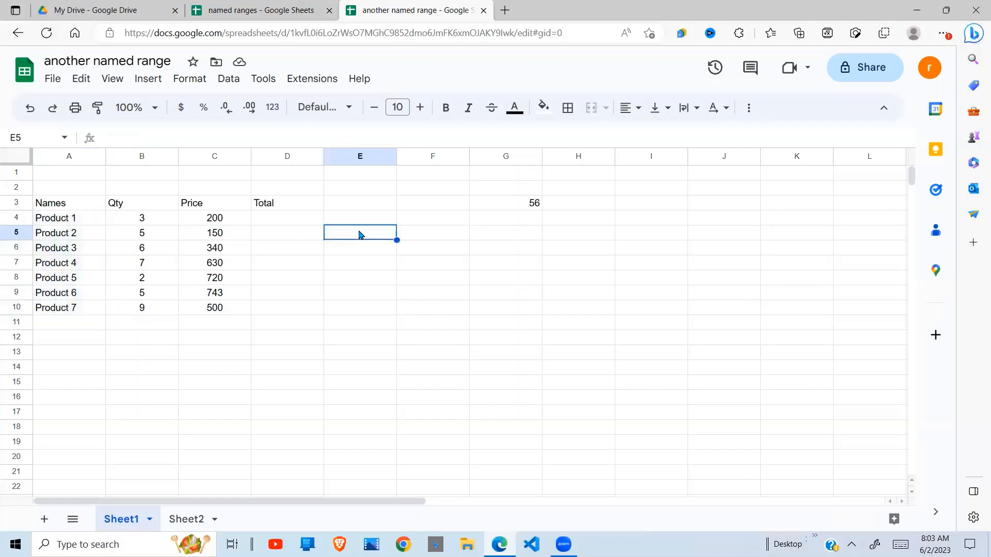
type("=pr")
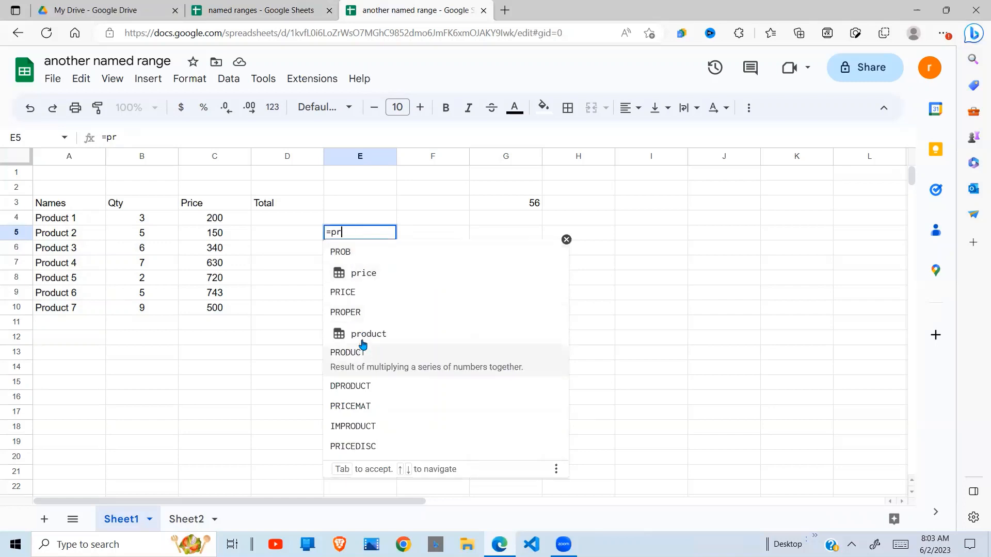
left_click(368, 334)
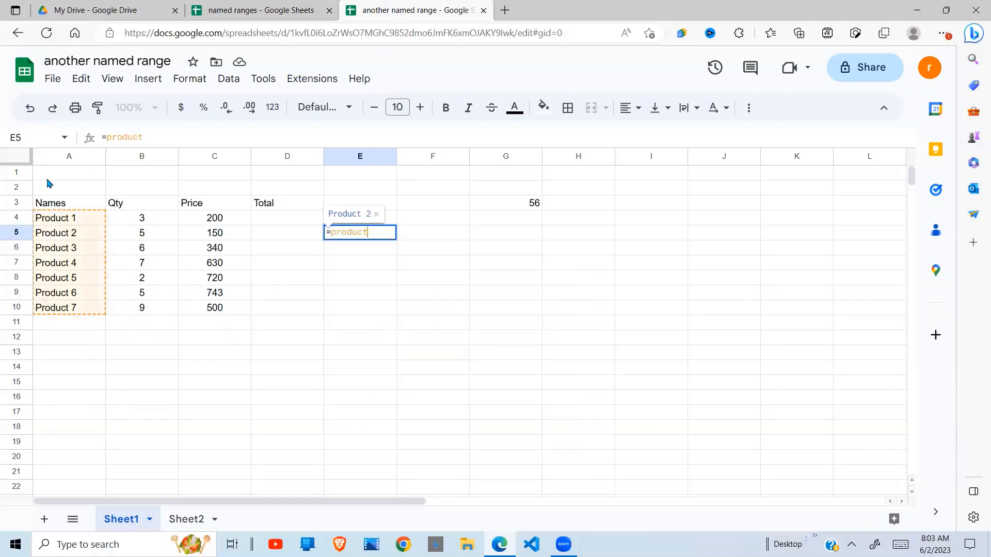
key("Escape")
left_click(93, 240)
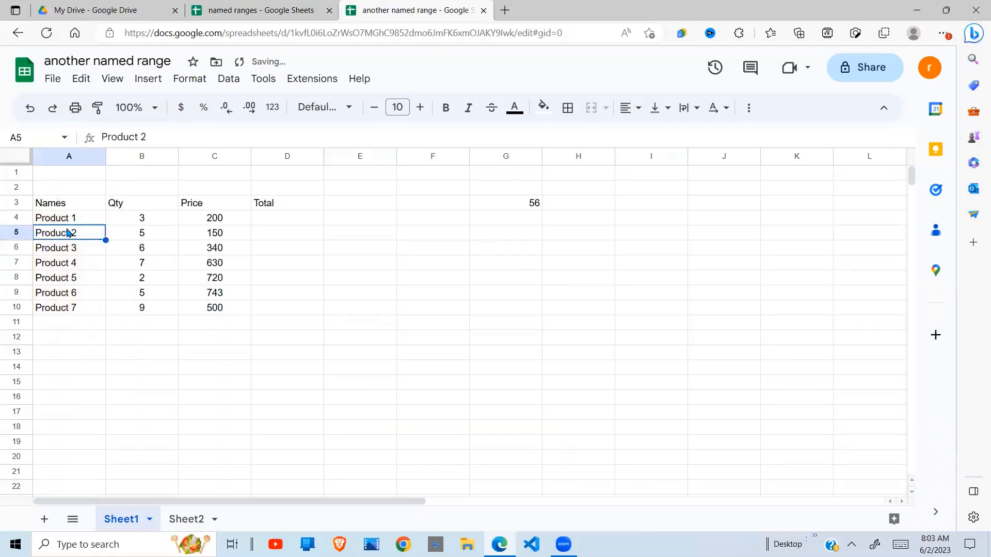
left_click_drag(67, 219, 62, 308)
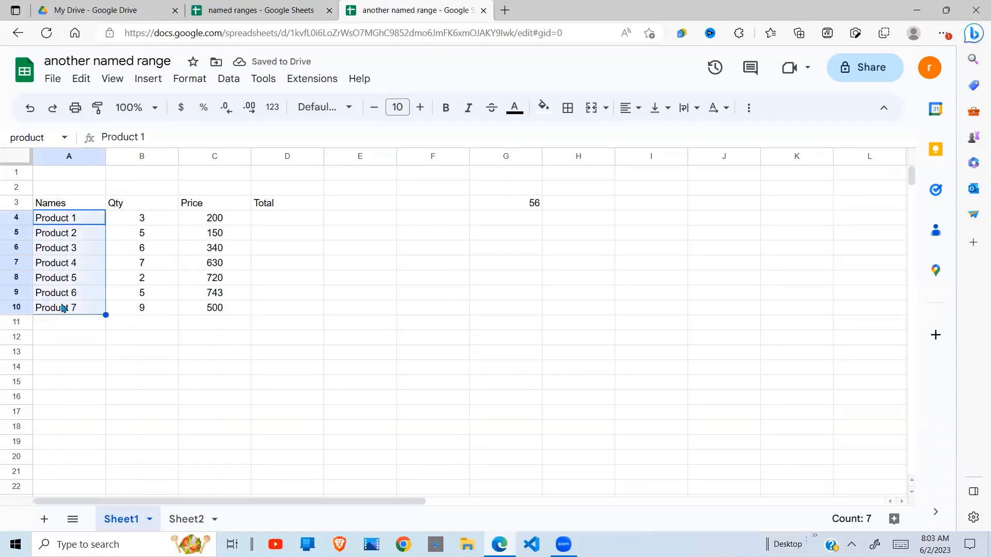
Define the quantities in B4:B10 as a named range called qty
left_click_drag(142, 218, 142, 309)
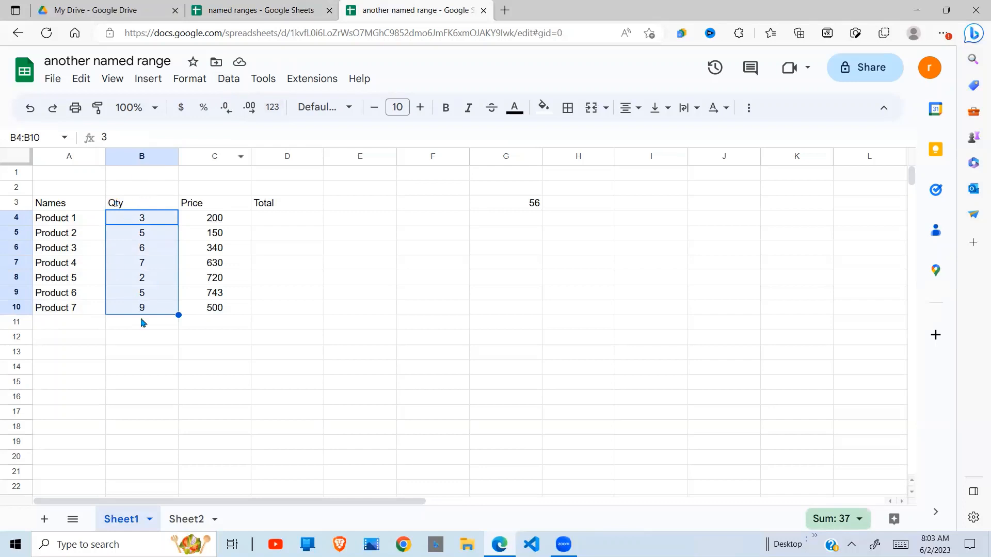
left_click(231, 84)
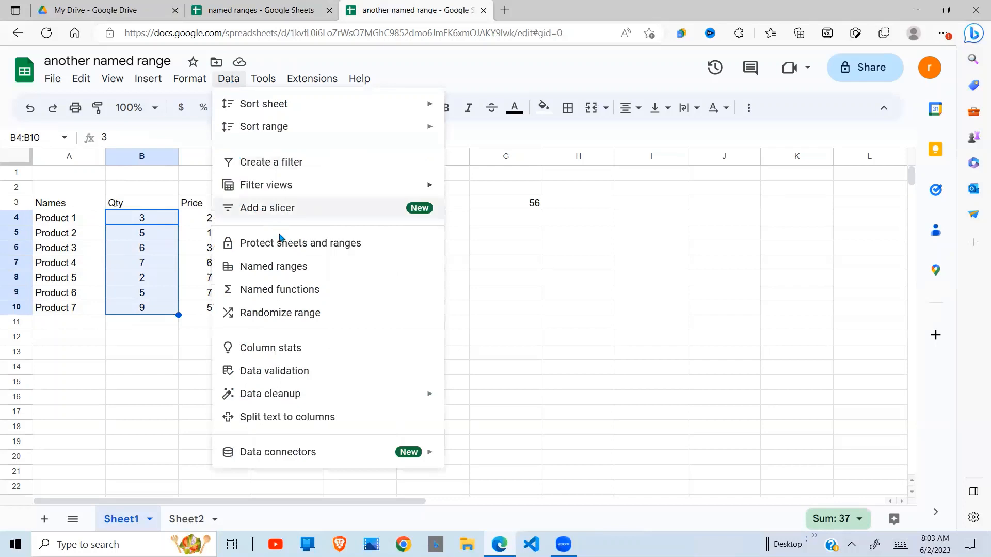
left_click(268, 266)
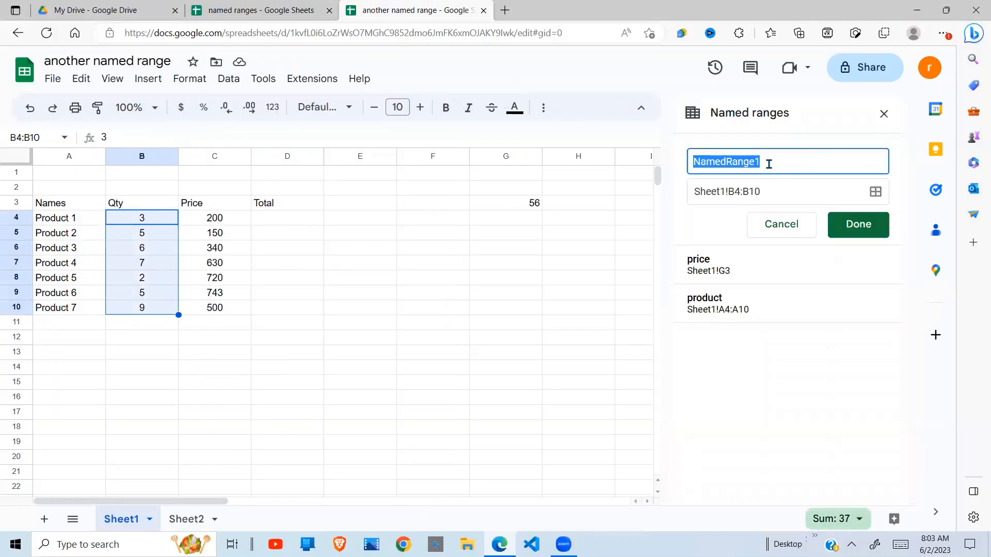
type("qty")
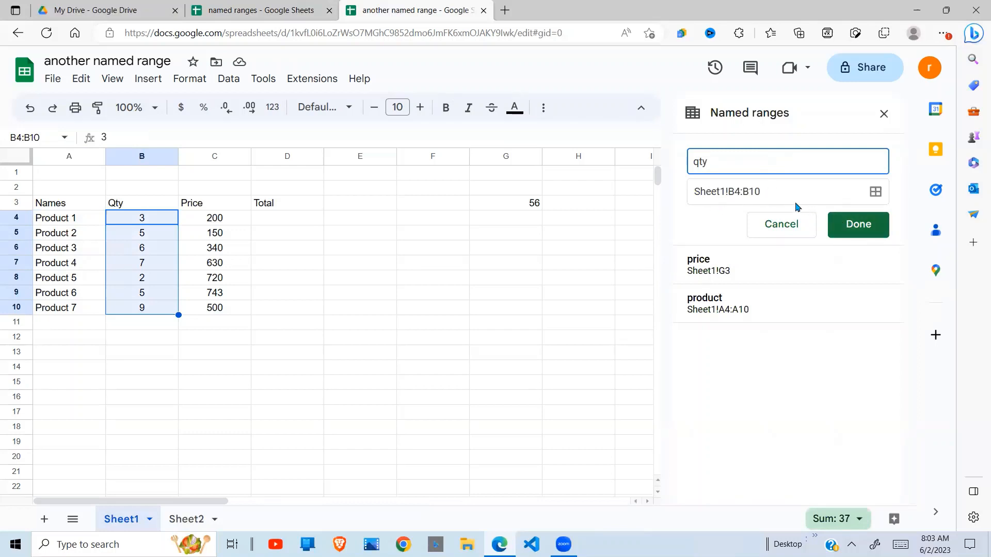
left_click(853, 231)
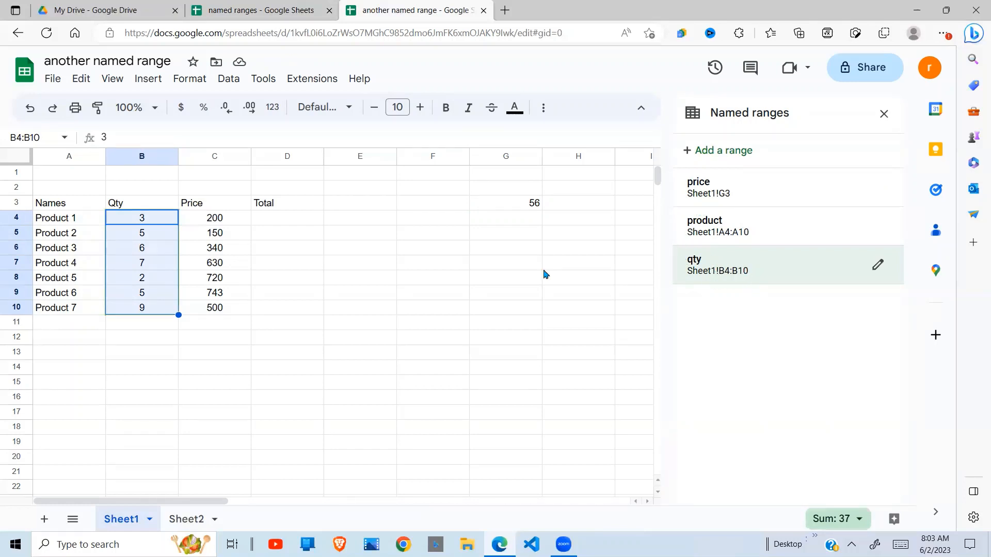
Try to define the prices in C4:C10 as a named range called price
left_click(427, 290)
left_click_drag(223, 225, 226, 313)
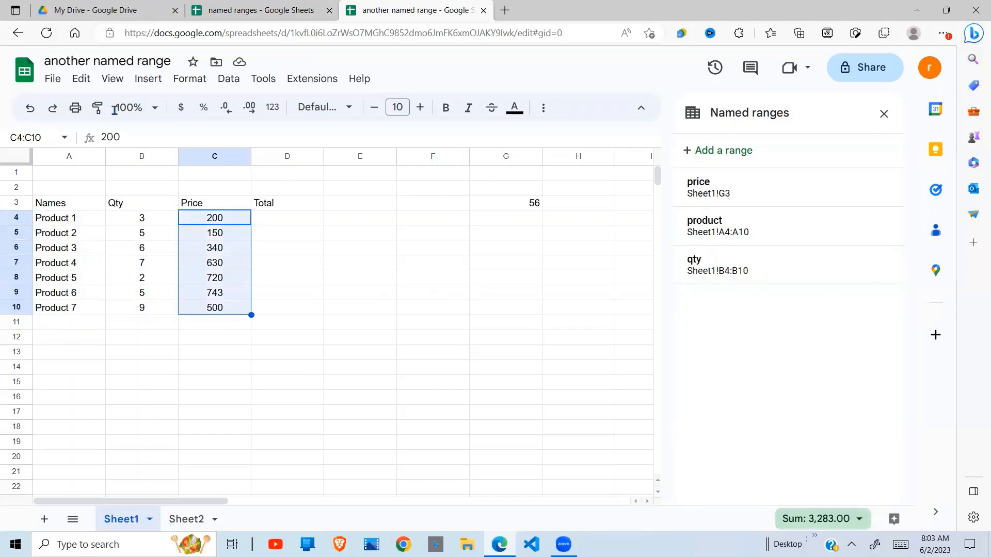
left_click(229, 79)
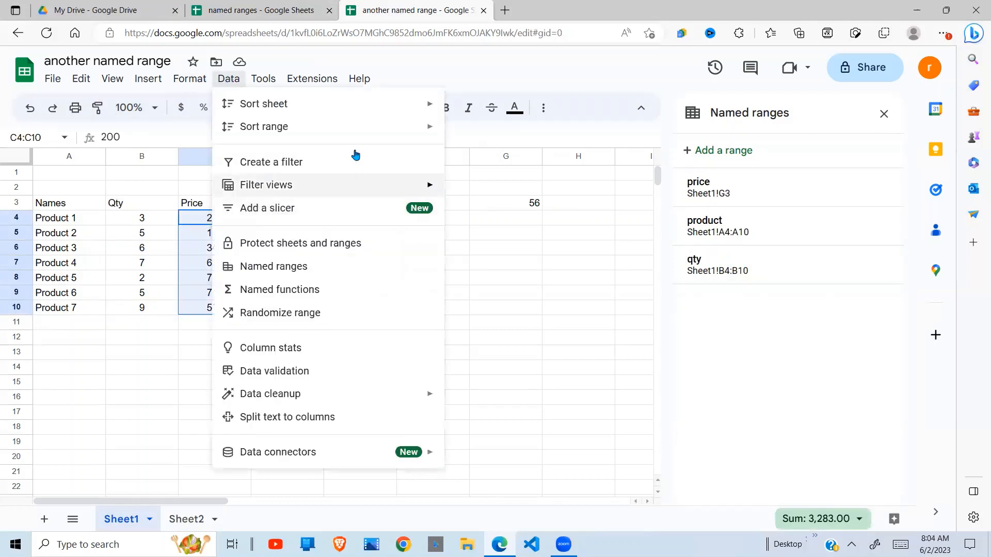
left_click(288, 266)
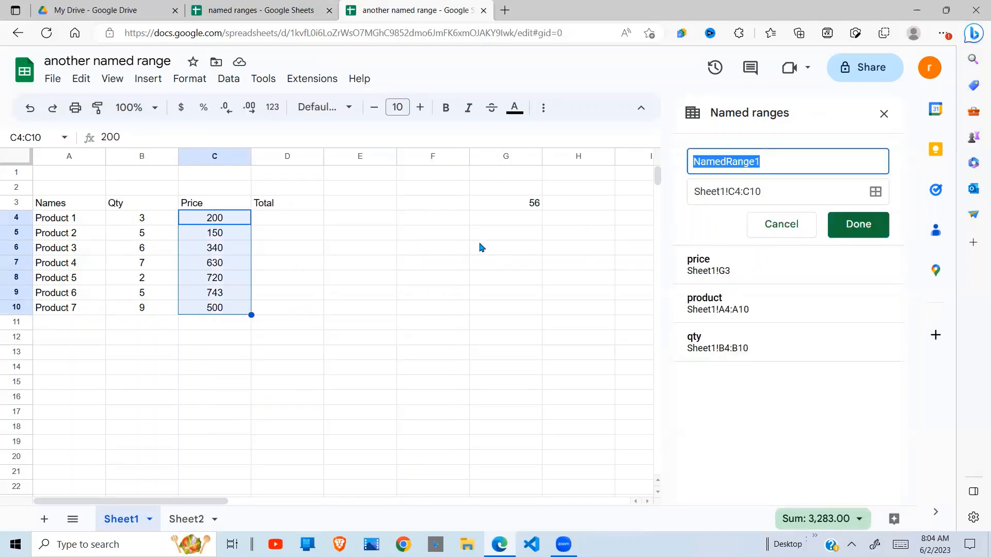
type("price")
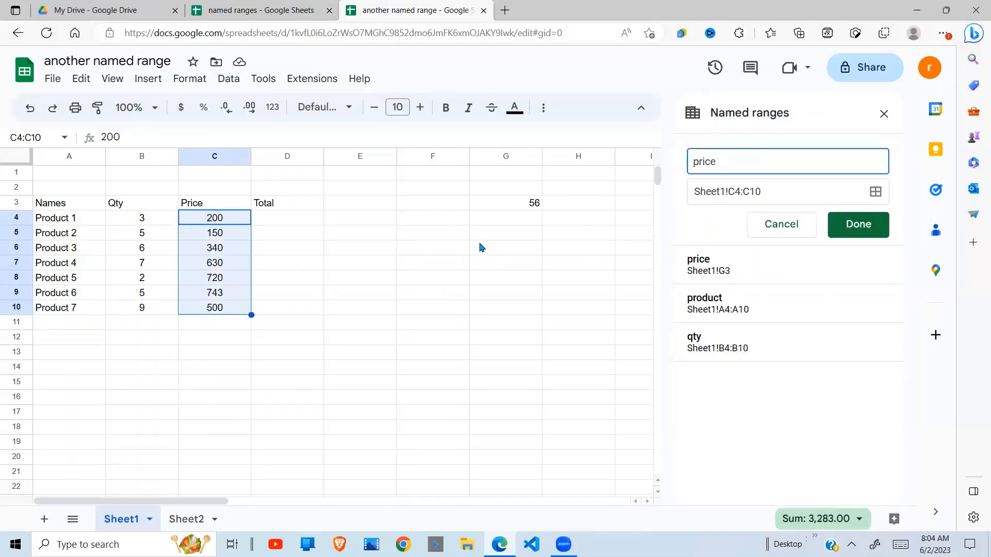
left_click(859, 226)
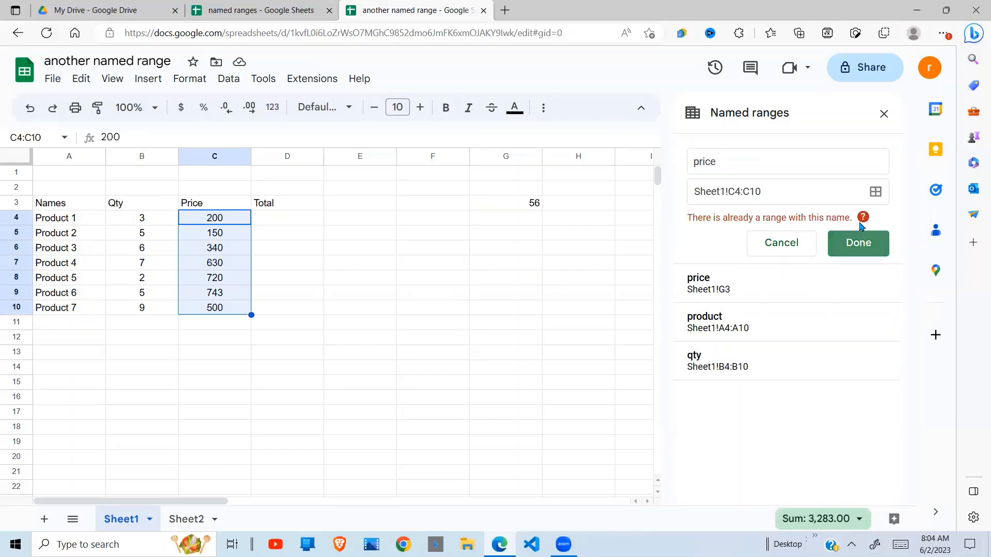
left_click(743, 170)
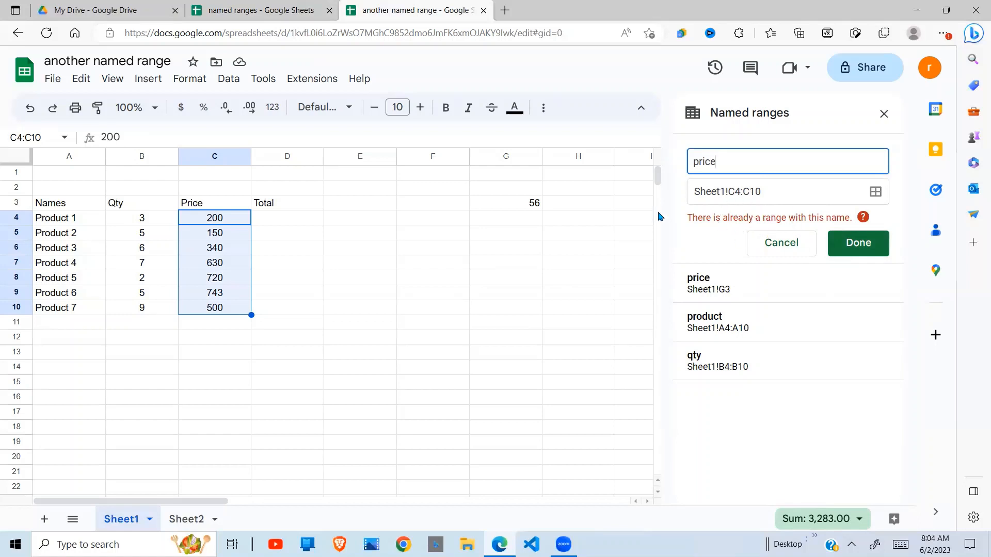
Rename the existing price named range on cell G3 to marketprice
mouse_move(716, 284)
mouse_move(753, 287)
left_click(747, 287)
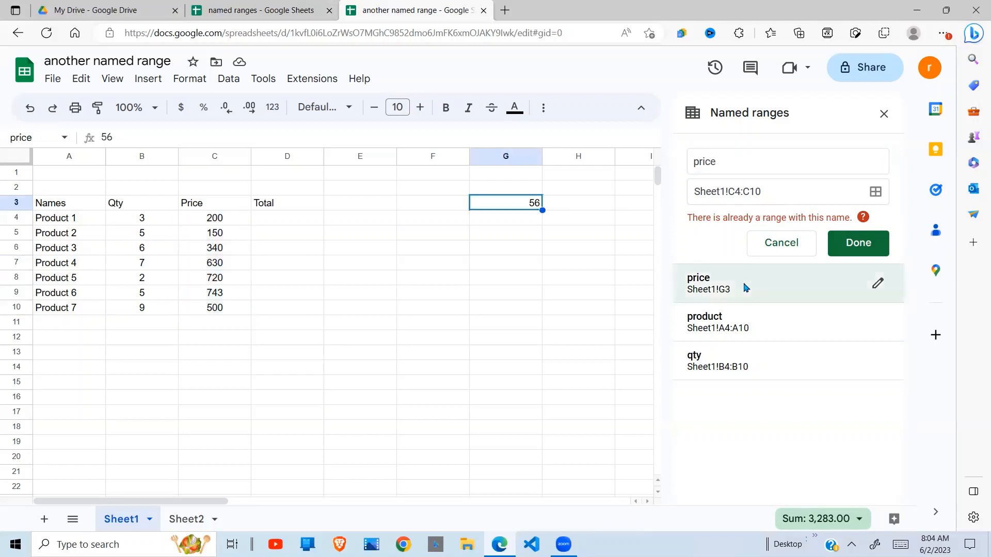
left_click(877, 284)
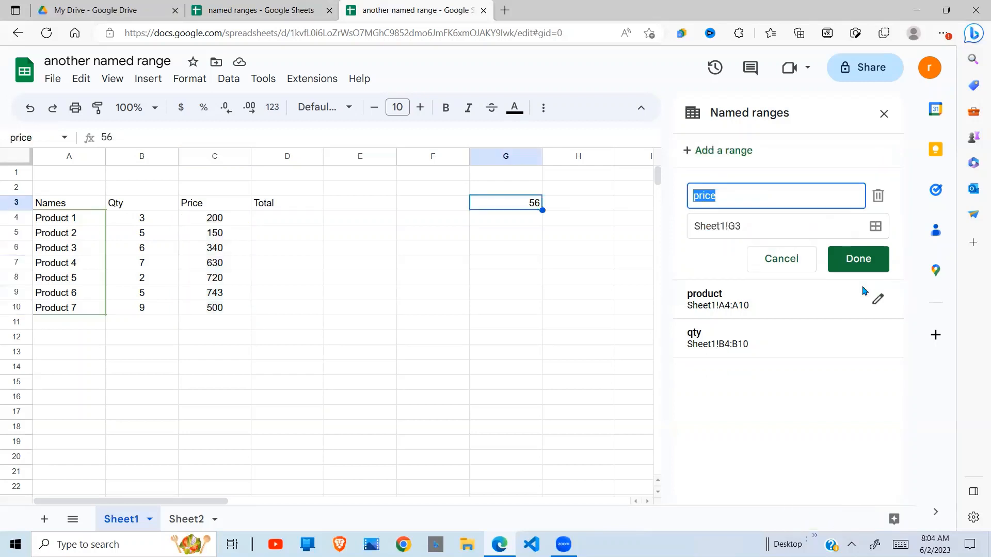
left_click(692, 200)
type("ma")
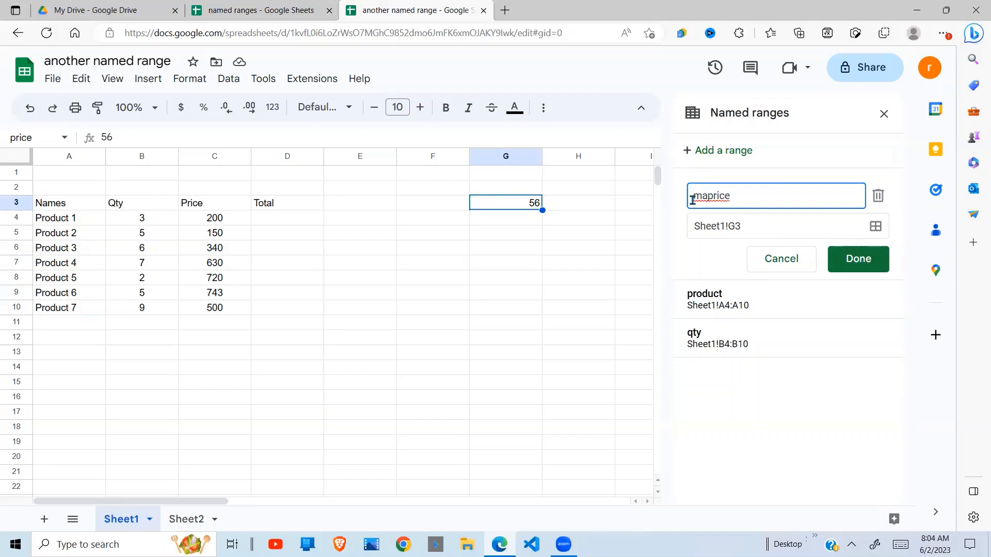
type("rket")
left_click(871, 259)
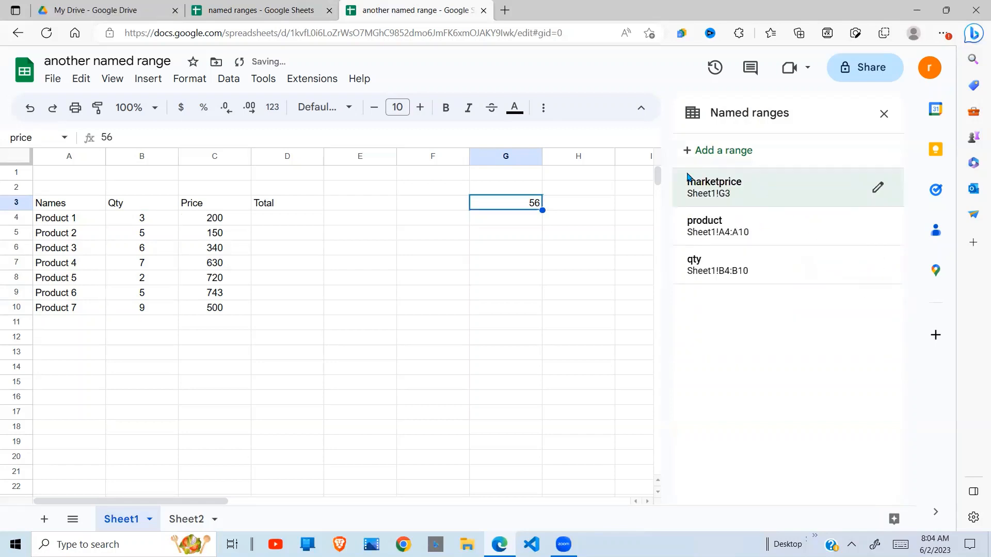
Define the prices in C4:C10 as a named range called prices
left_click_drag(233, 217, 227, 316)
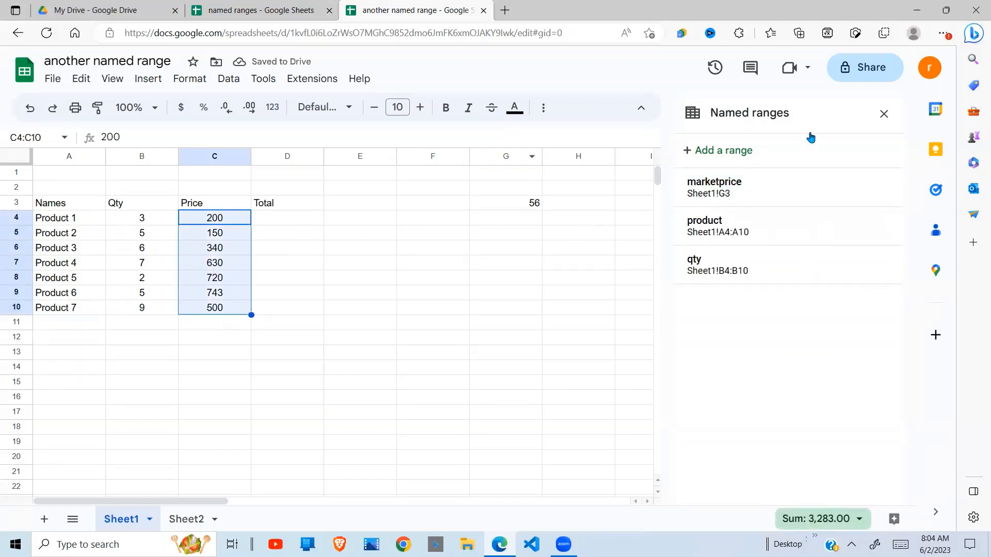
left_click(734, 151)
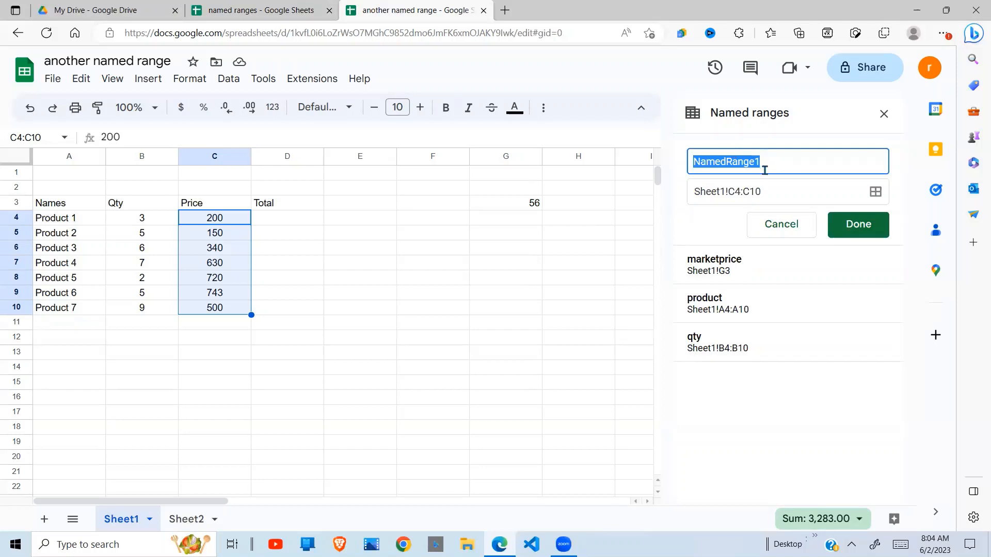
type("prices")
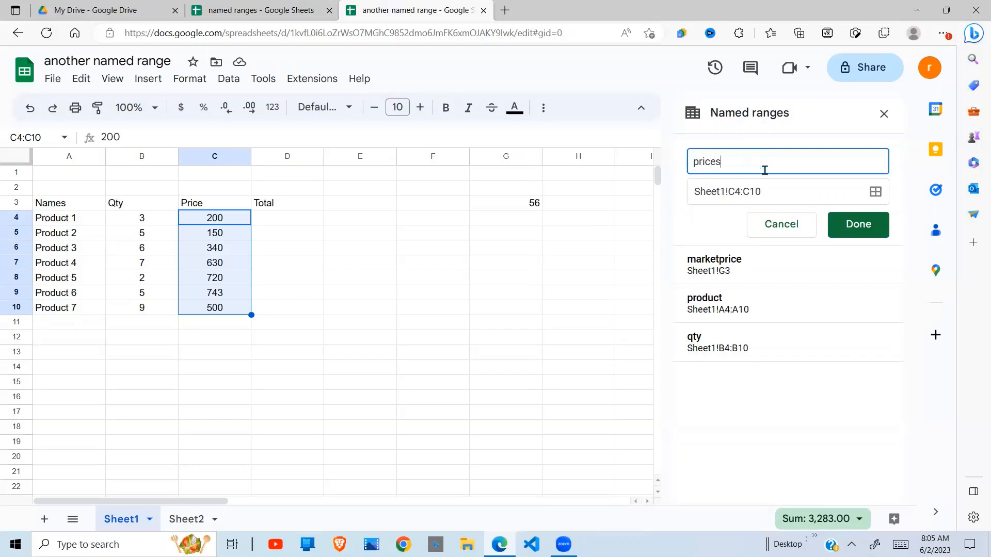
left_click(860, 228)
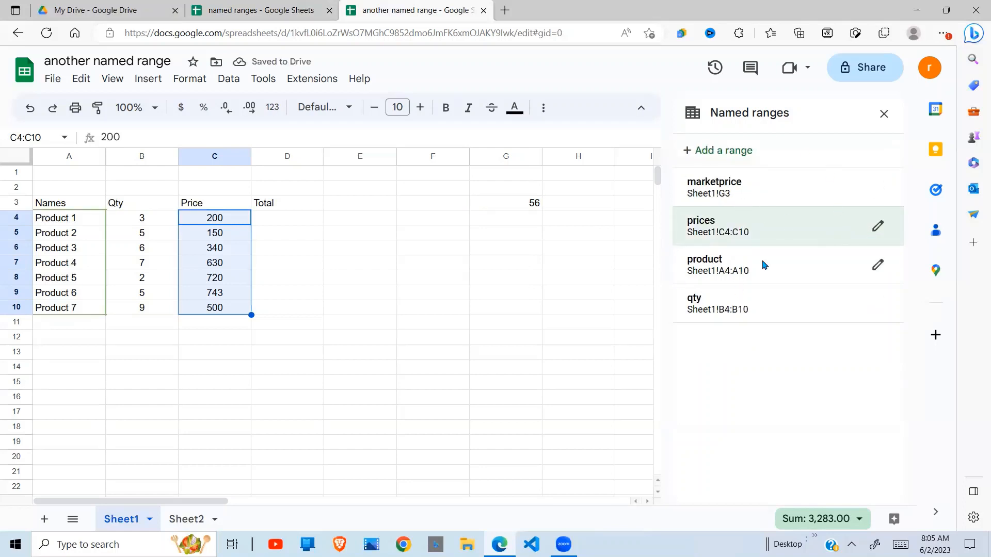
Enter the formula =qty*prices in D4, picking both named ranges from the formula suggestions
left_click(433, 325)
left_click(320, 282)
left_click(290, 222)
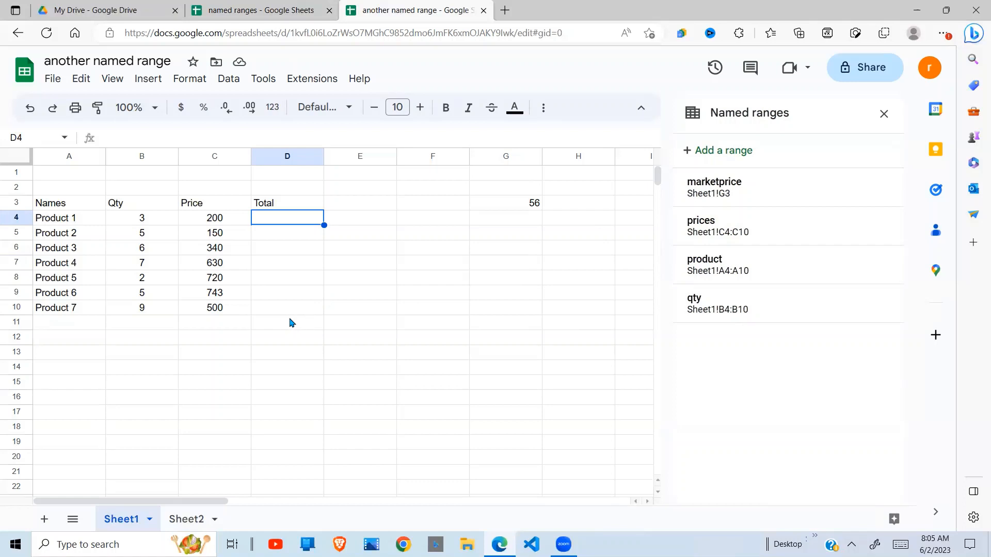
type("=")
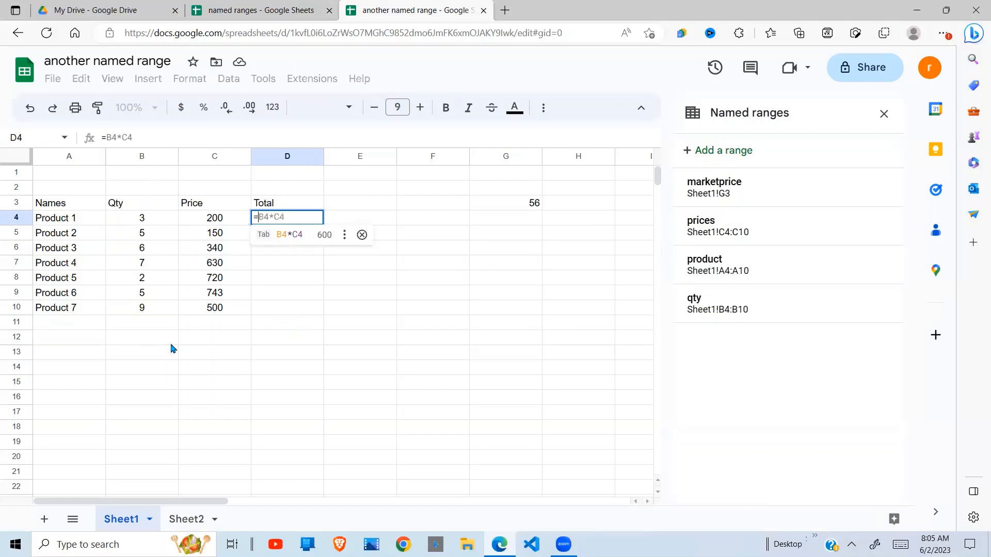
type("qty")
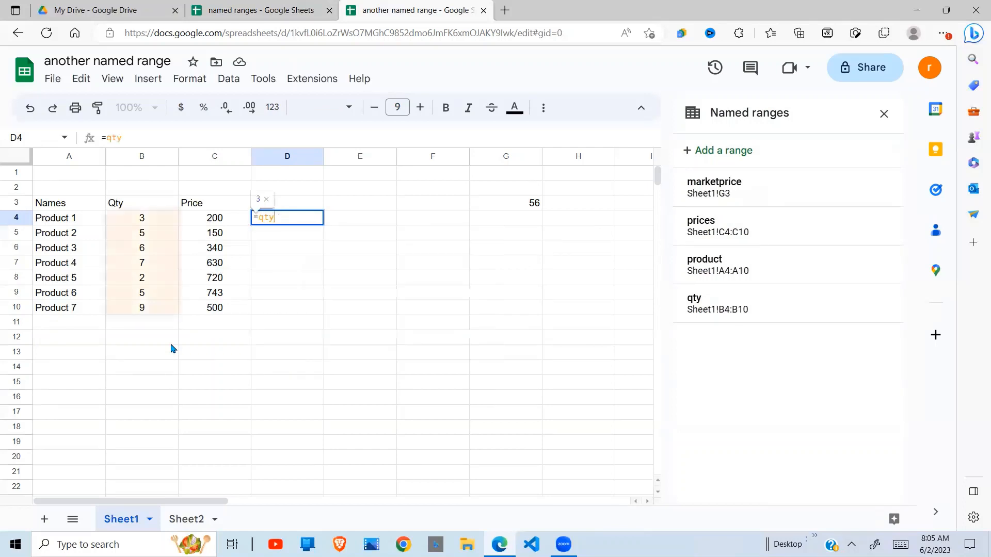
key("BackSpace")
key("BackSpace")
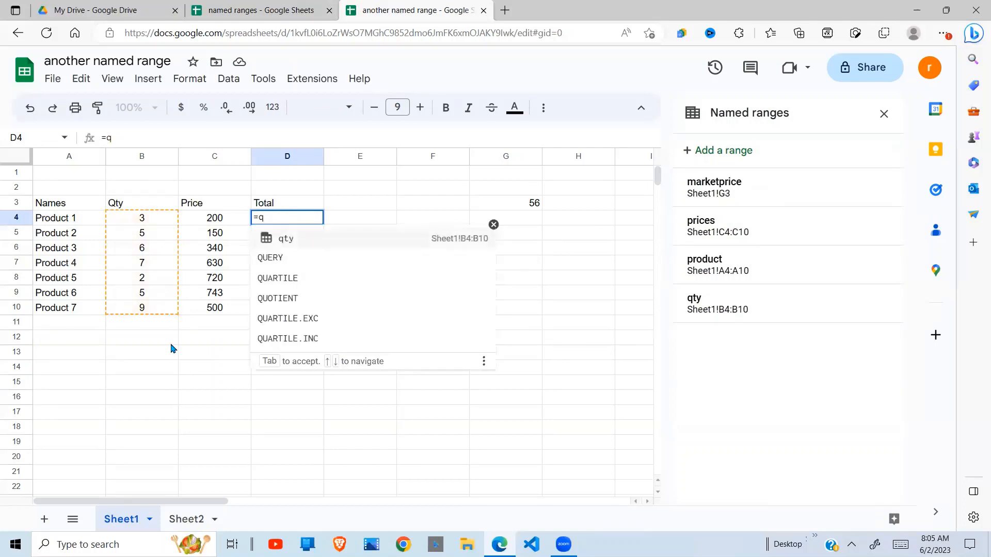
left_click(287, 240)
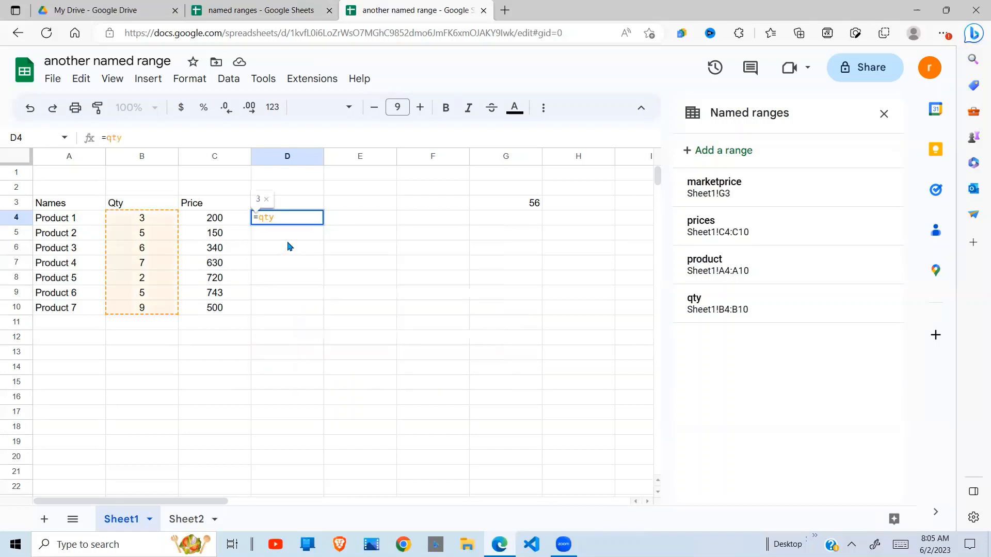
type("*")
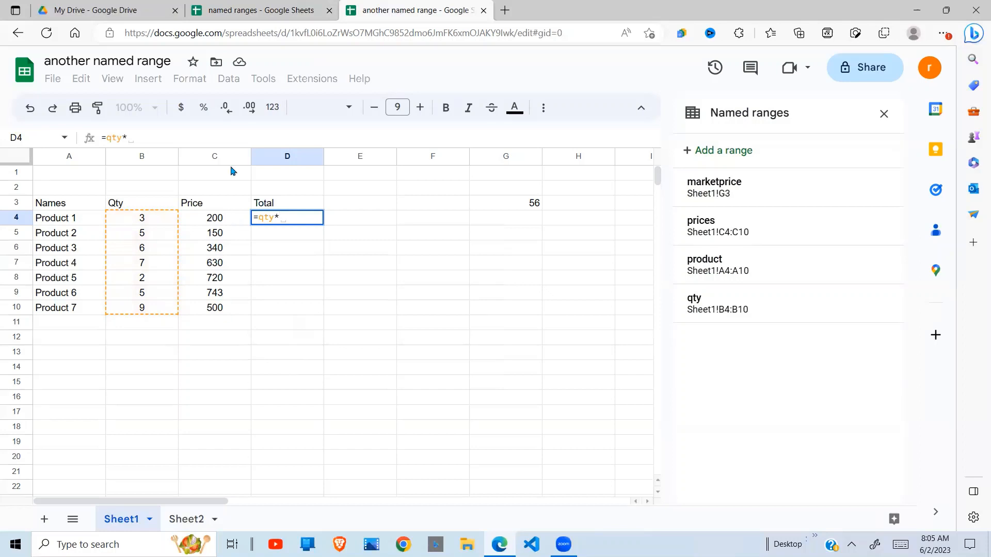
type("pr")
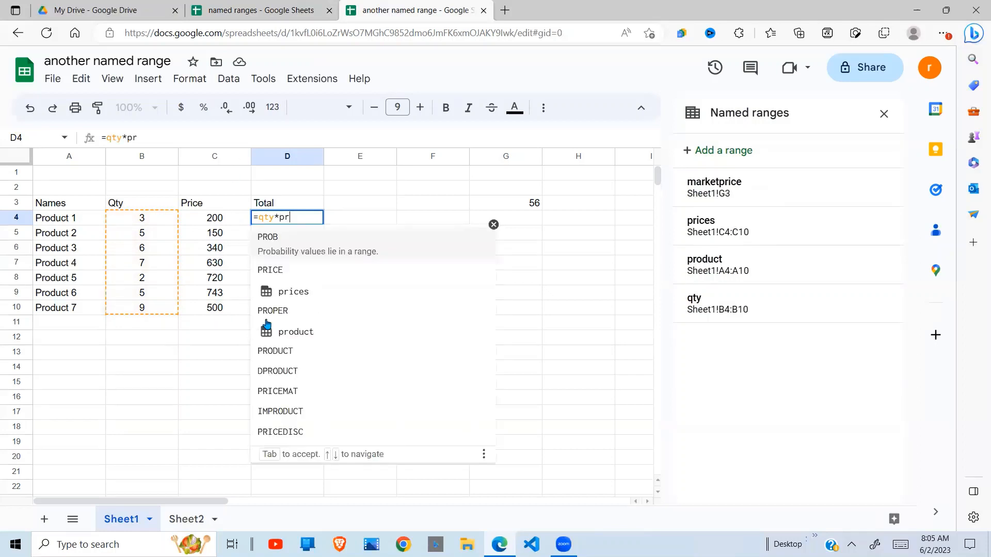
left_click(298, 283)
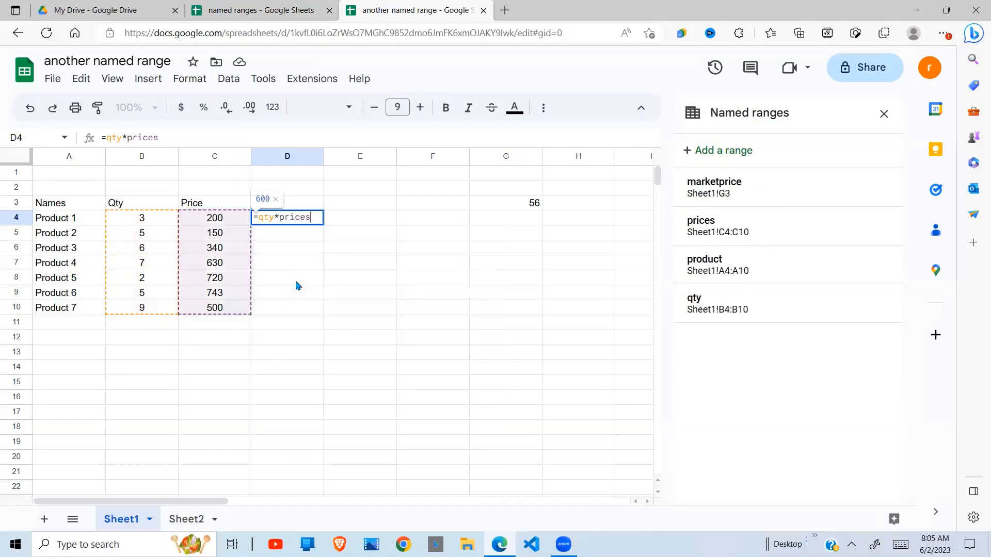
key("Return")
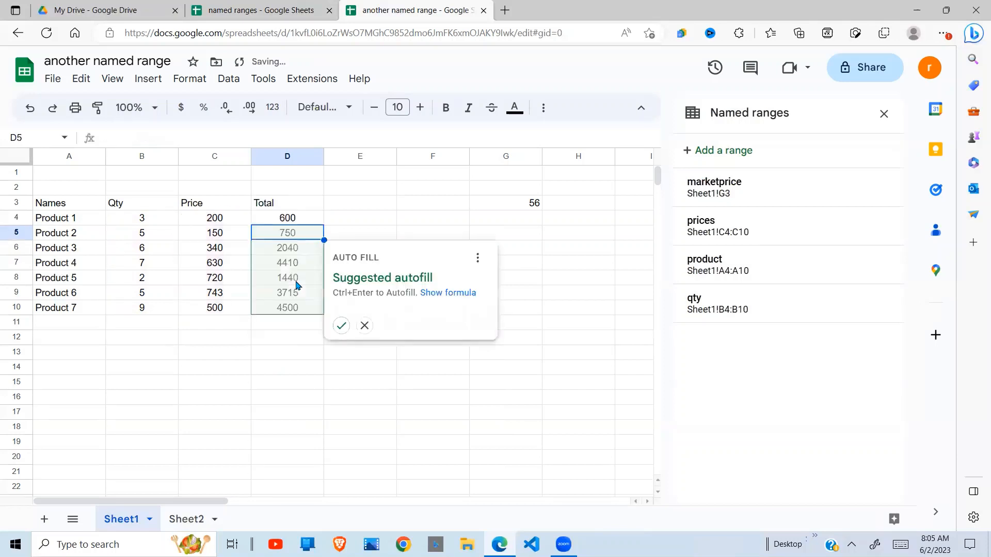
Accept the suggested autofill for the rest of the Total column and select D4:D10 to review the totals
left_click(342, 326)
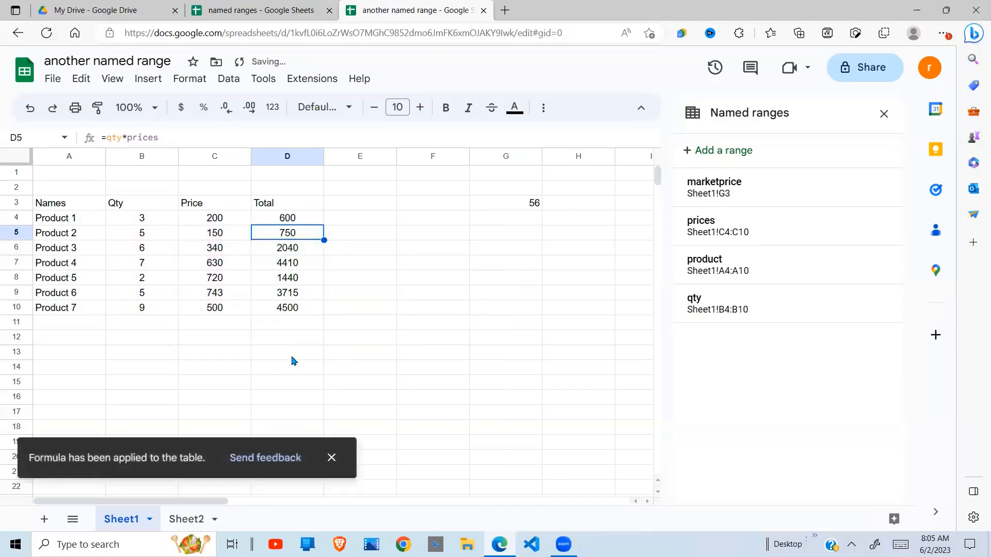
left_click(293, 358)
left_click_drag(290, 220, 296, 308)
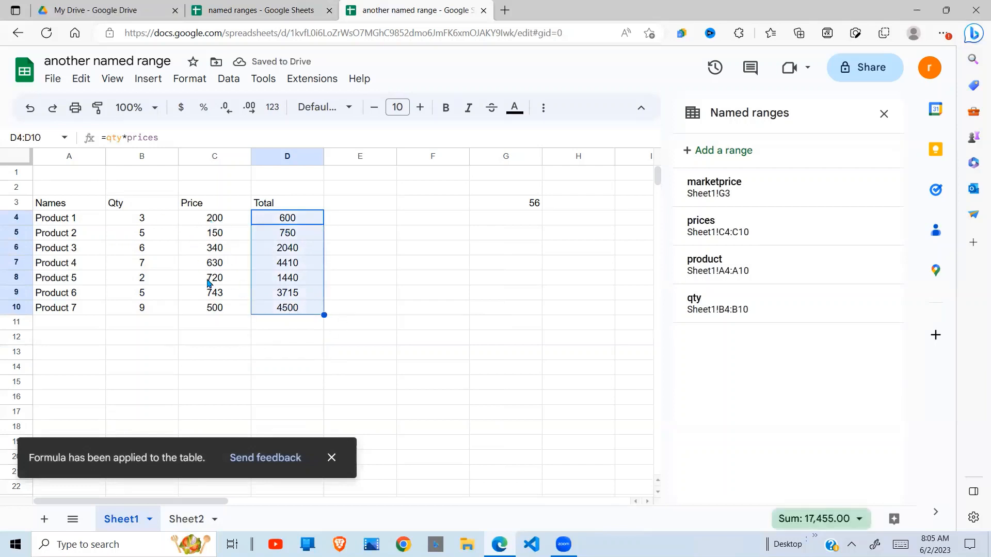
Change the product named range to cover Sheet1!A4:A, making its end row open
left_click(57, 317)
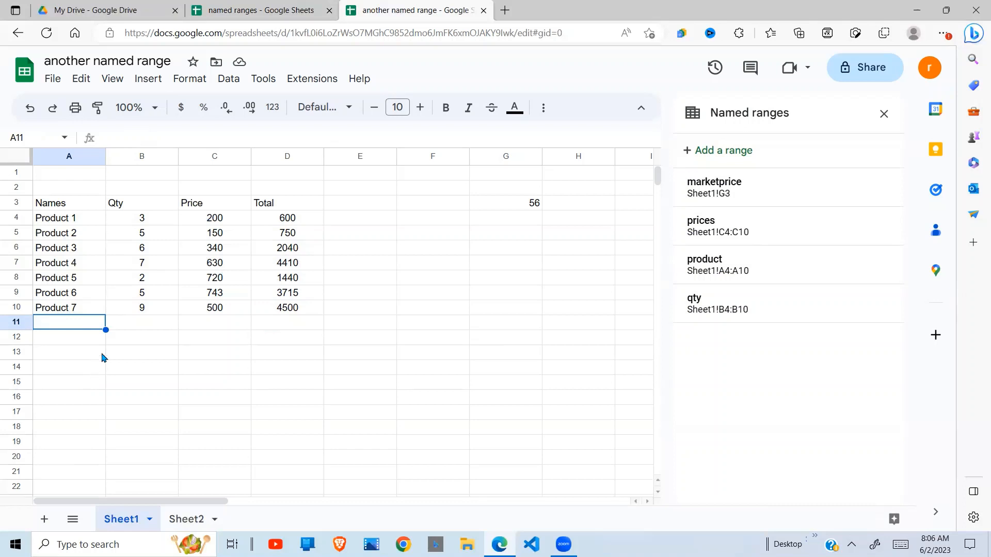
left_click(784, 271)
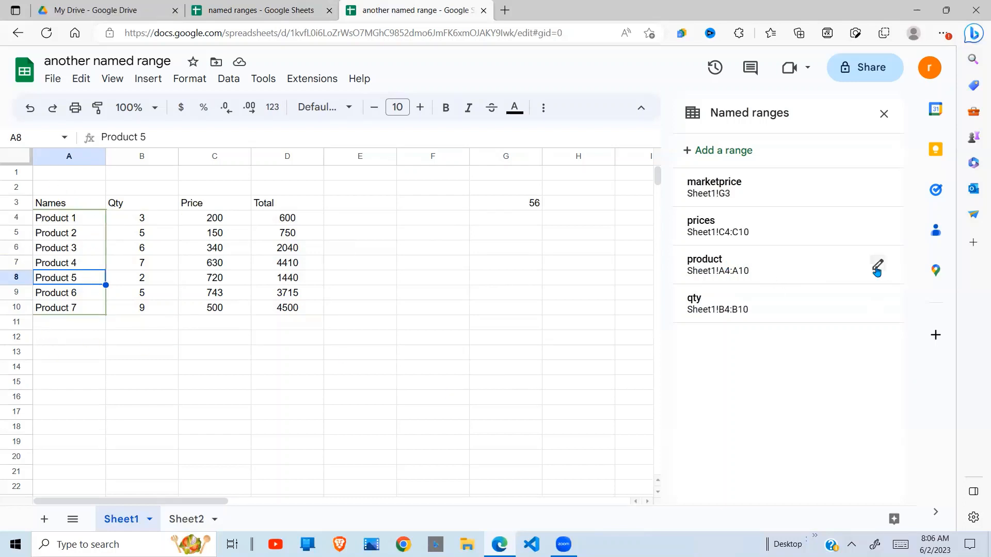
left_click(877, 266)
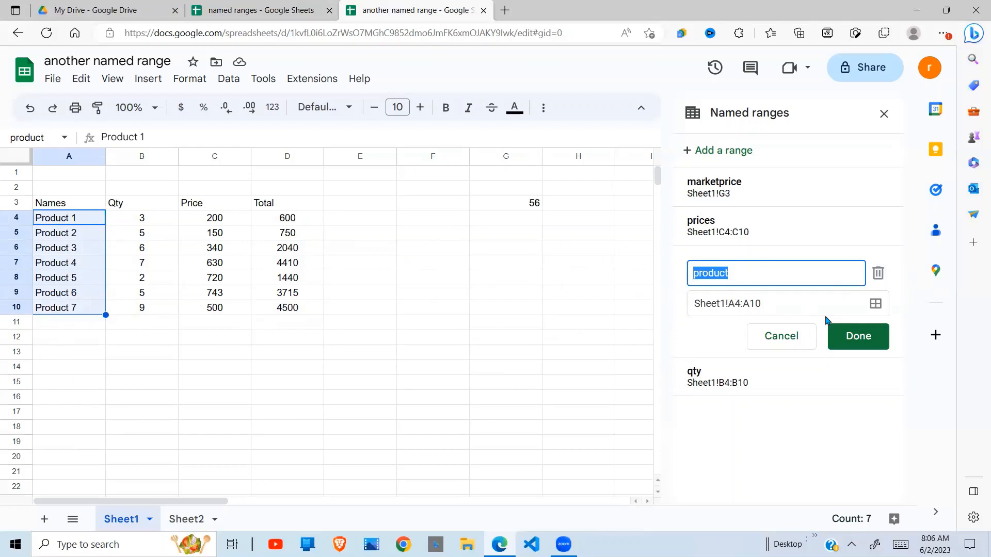
left_click(765, 303)
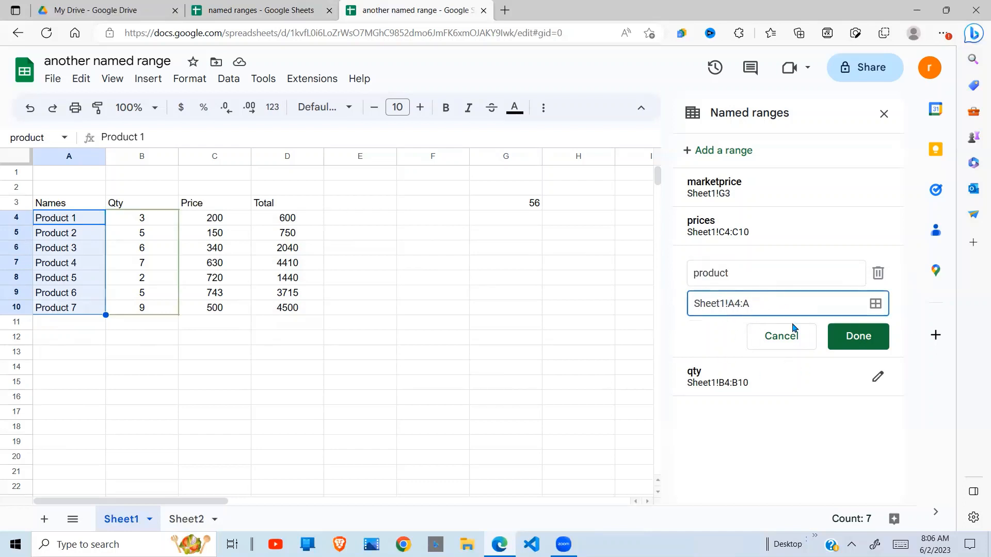
left_click(869, 340)
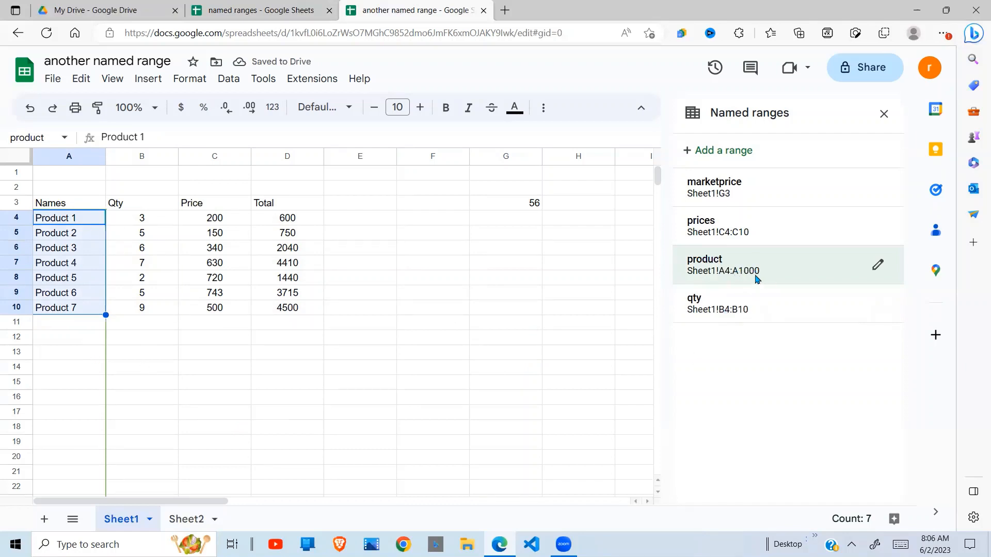
Change the prices named range to cover the whole column Sheet1!C:C
left_click(762, 241)
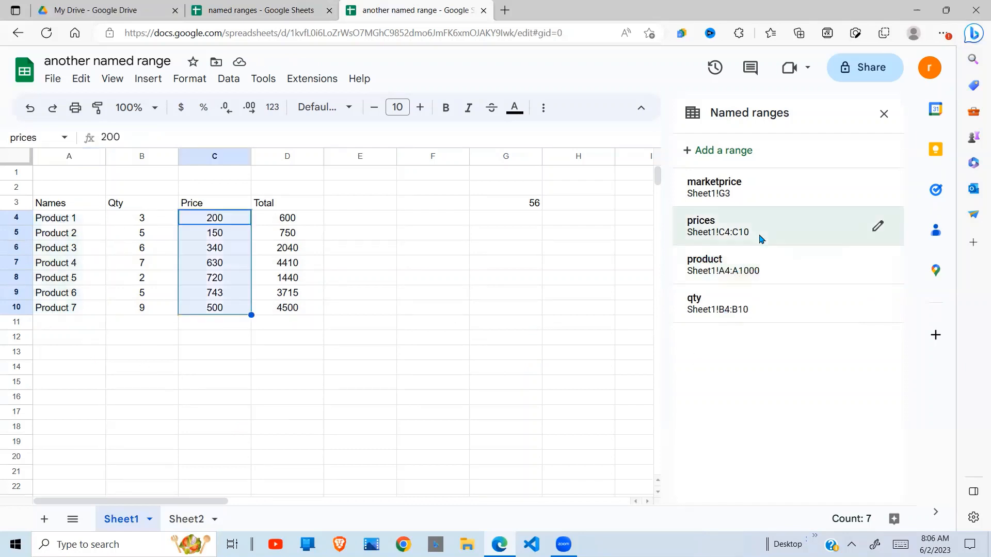
left_click(880, 234)
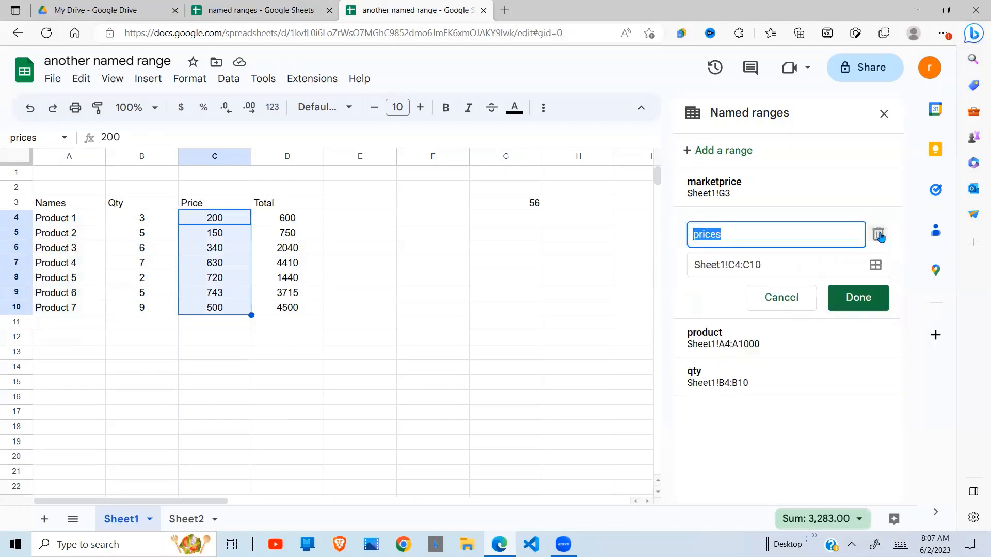
left_click(762, 263)
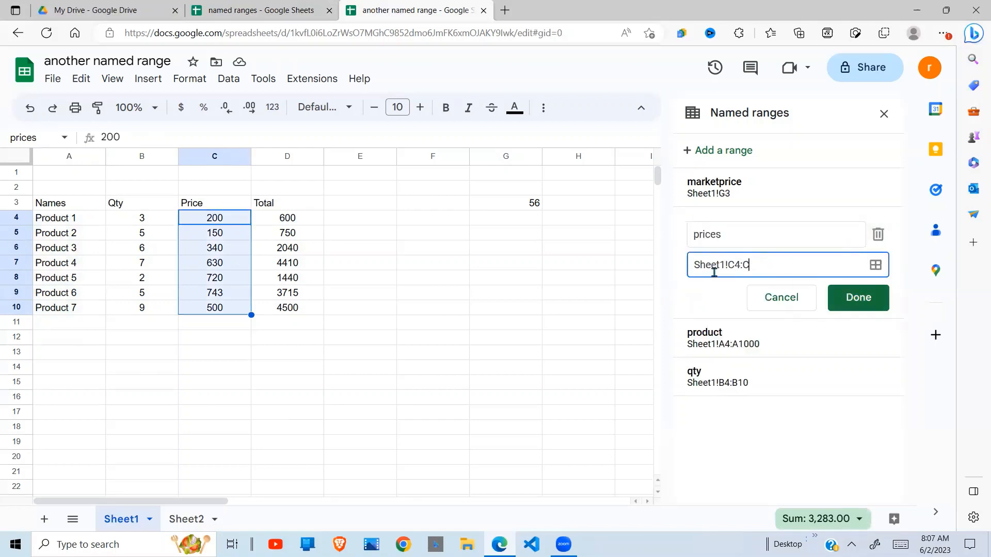
left_click(739, 265)
key("BackSpace")
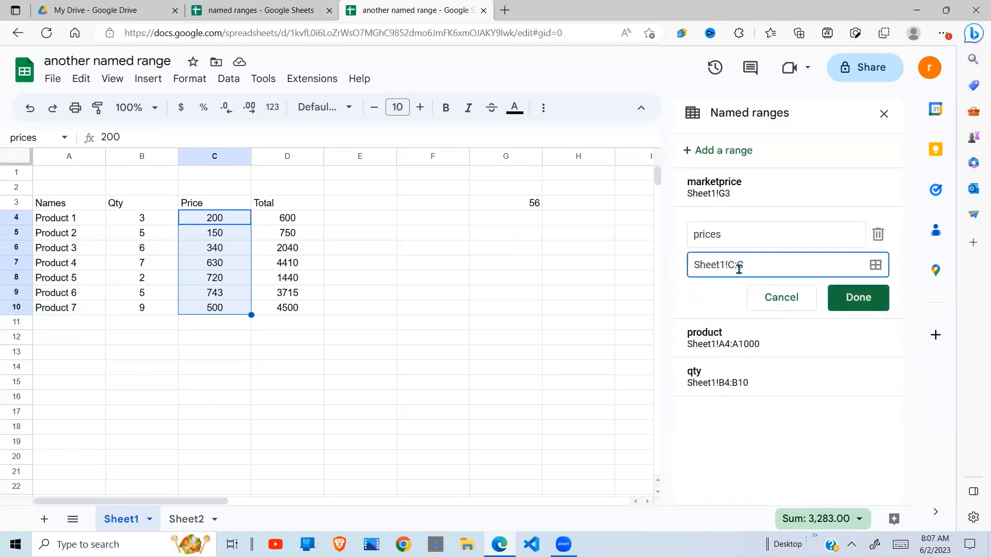
left_click(852, 298)
left_click(413, 355)
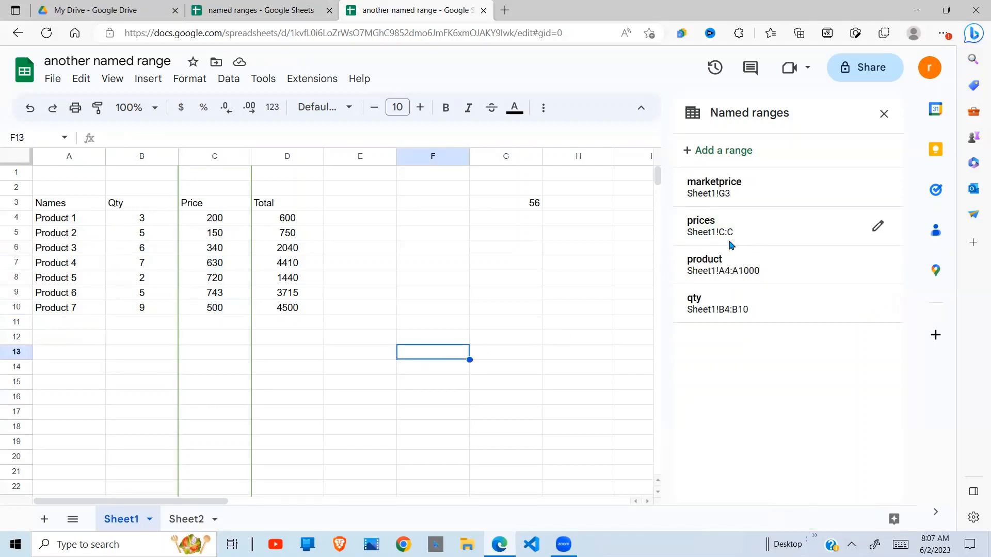
Navigate to the prices and product named ranges to check the cells each one covers
left_click(759, 242)
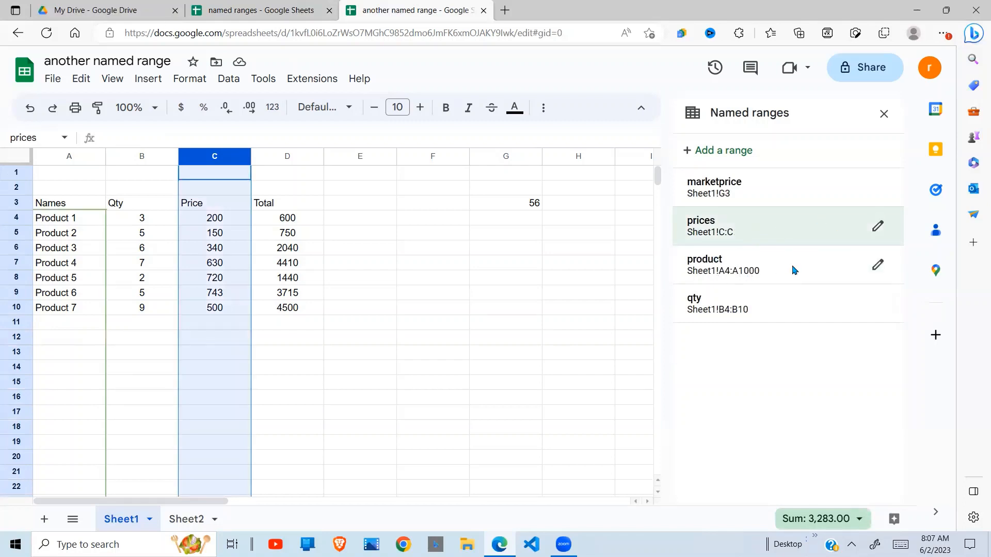
left_click(769, 270)
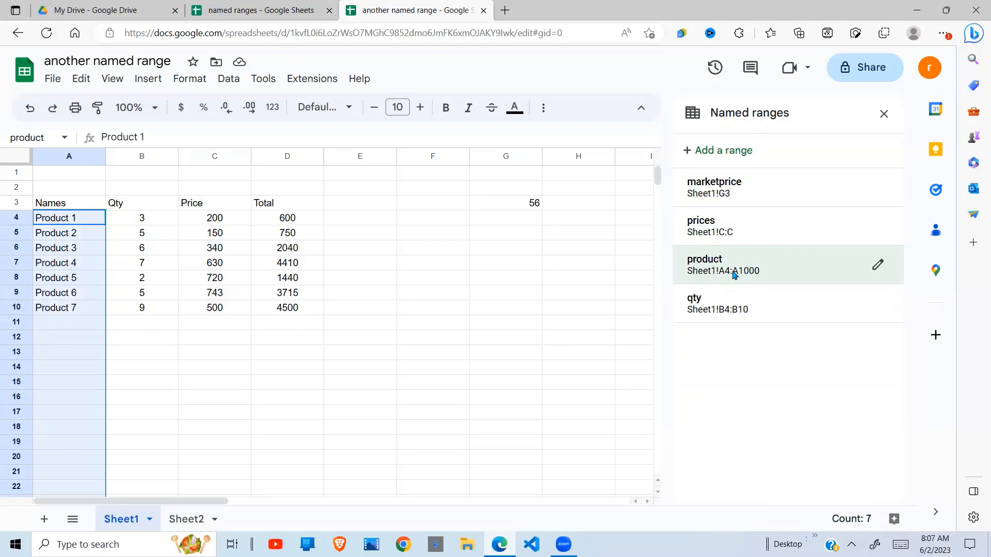
left_click(769, 231)
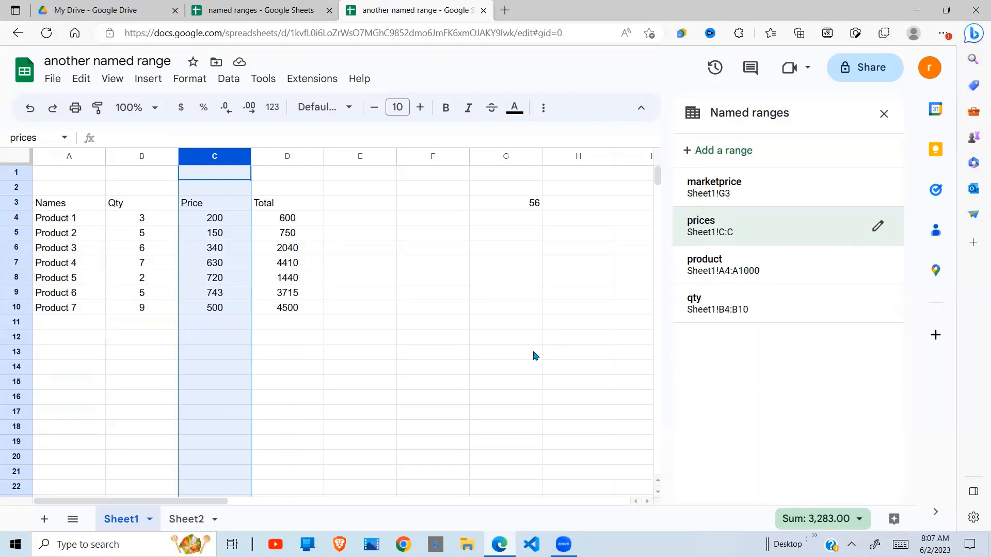
left_click(509, 368)
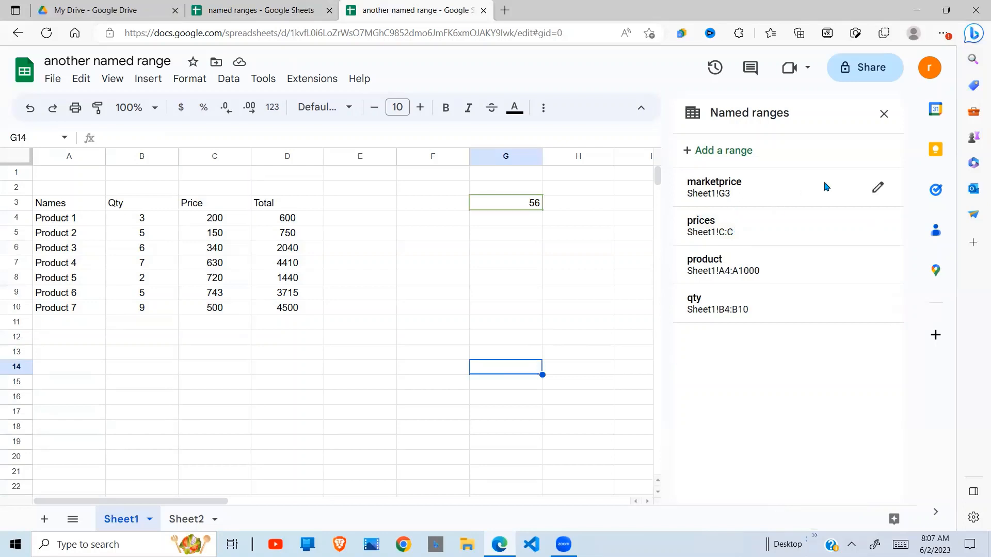
left_click(877, 187)
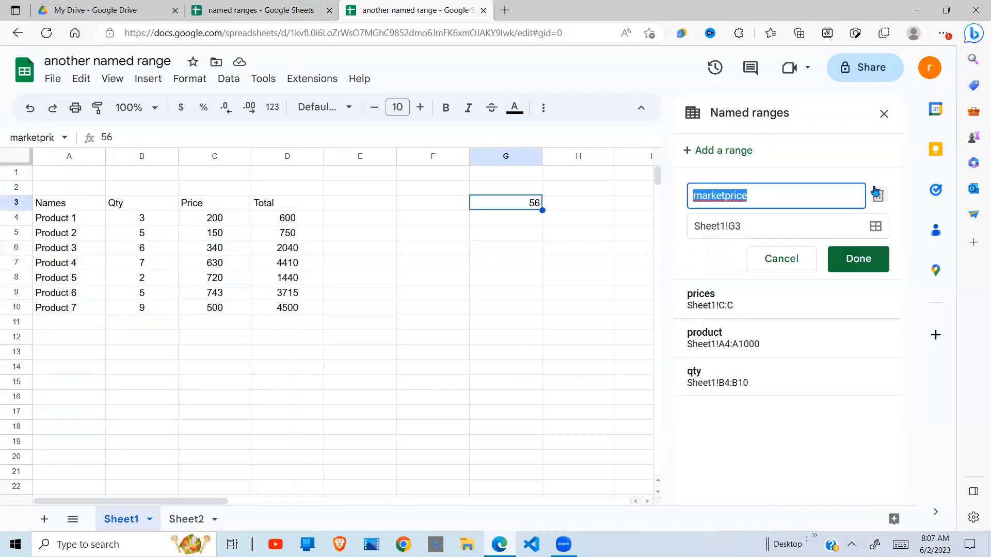
left_click(589, 203)
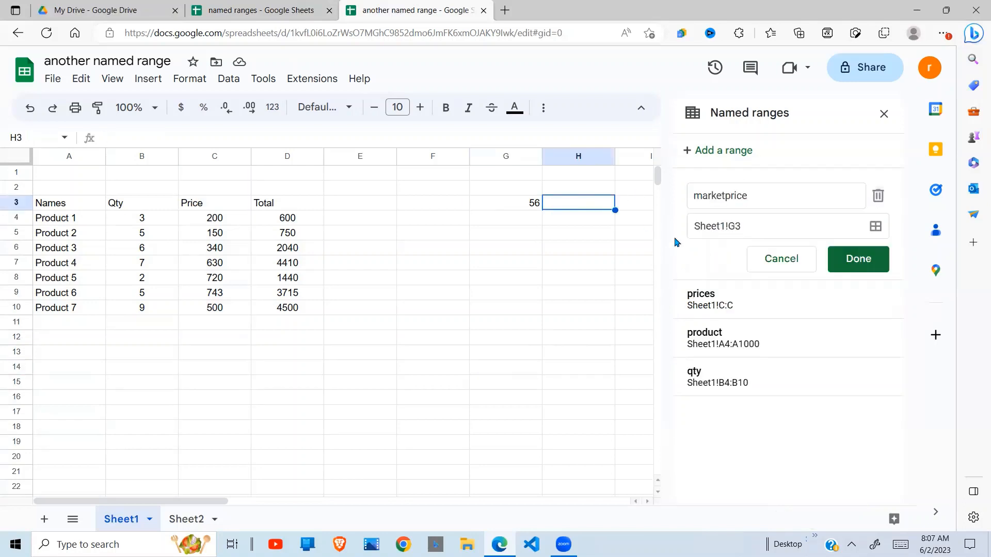
left_click(511, 203)
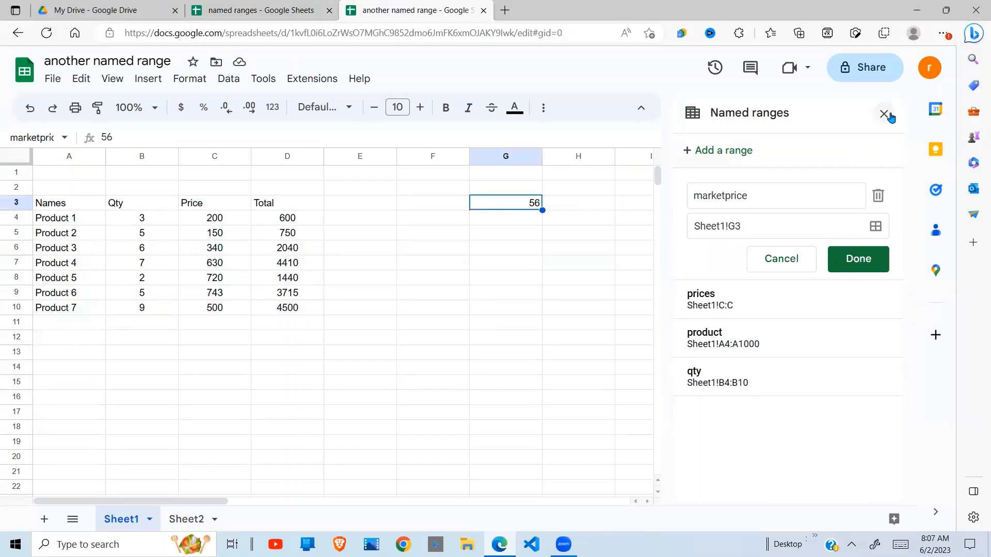
key("Escape")
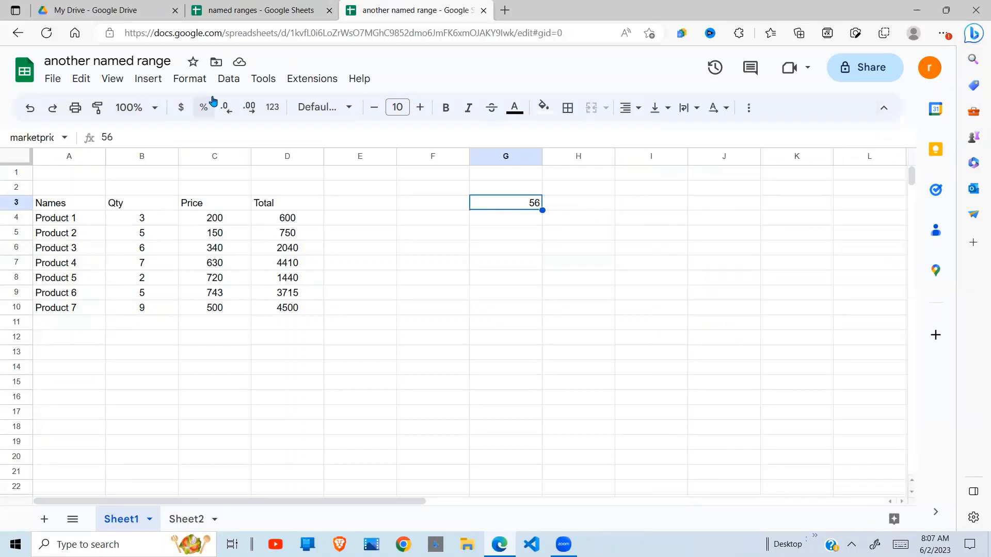
left_click(228, 80)
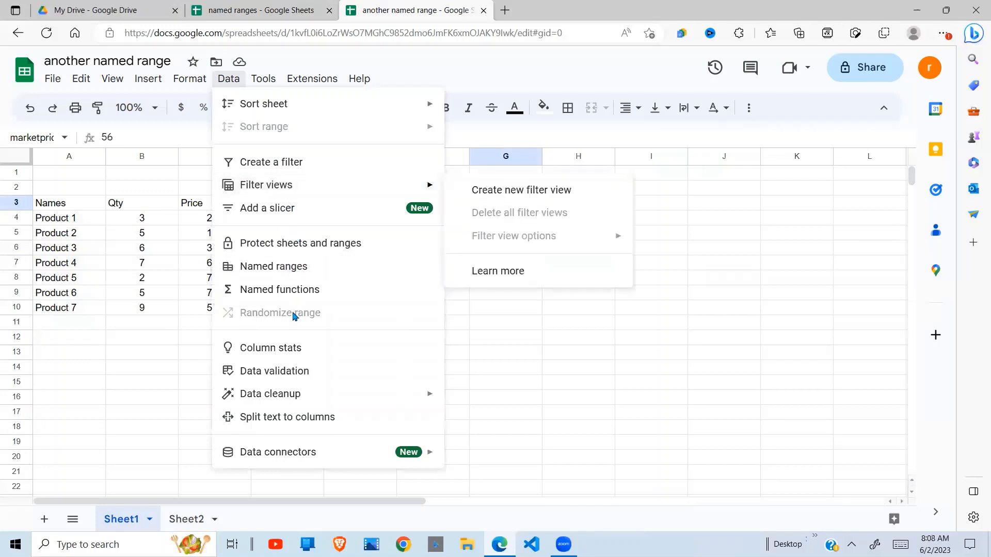
left_click(304, 267)
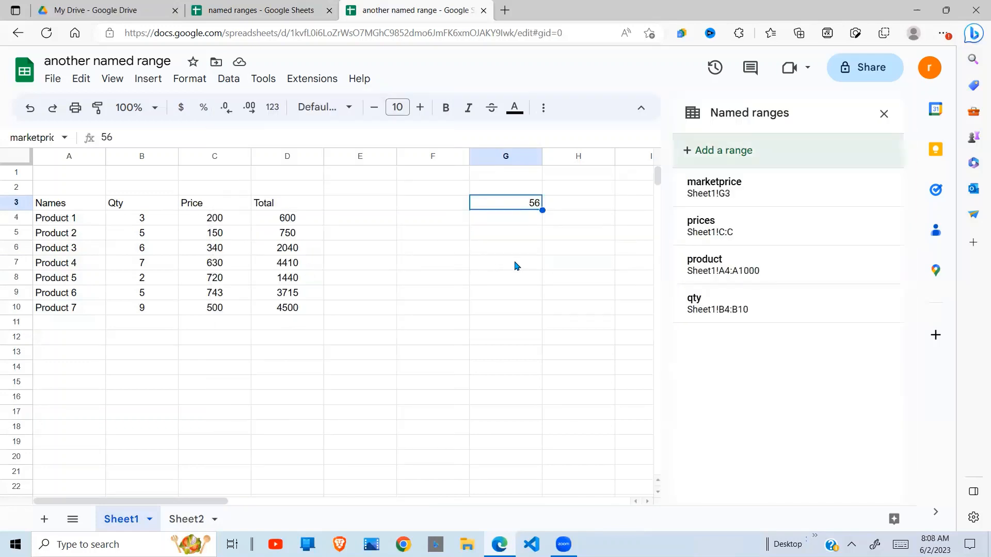
Delete the marketprice named range and confirm its removal
mouse_move(769, 223)
left_click(878, 191)
left_click(879, 195)
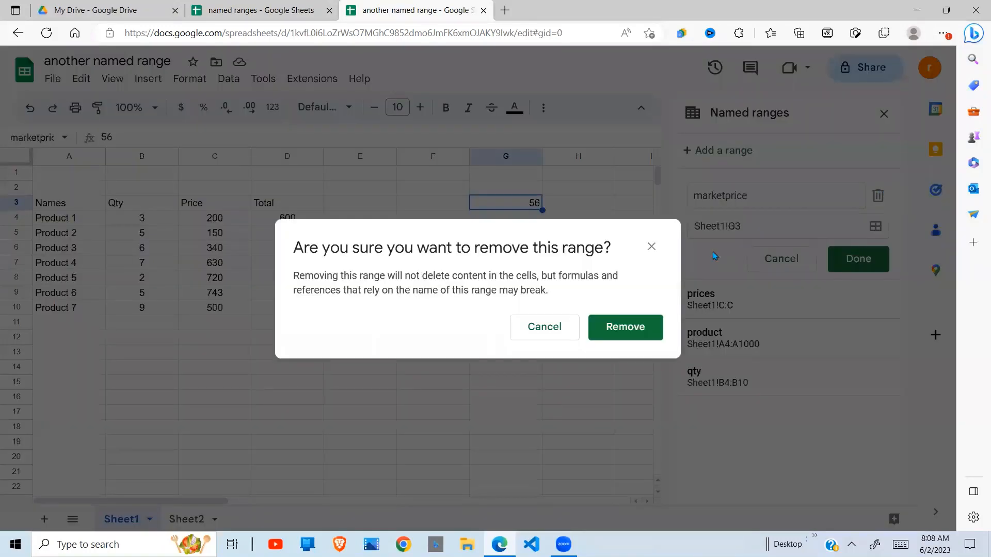
left_click(652, 248)
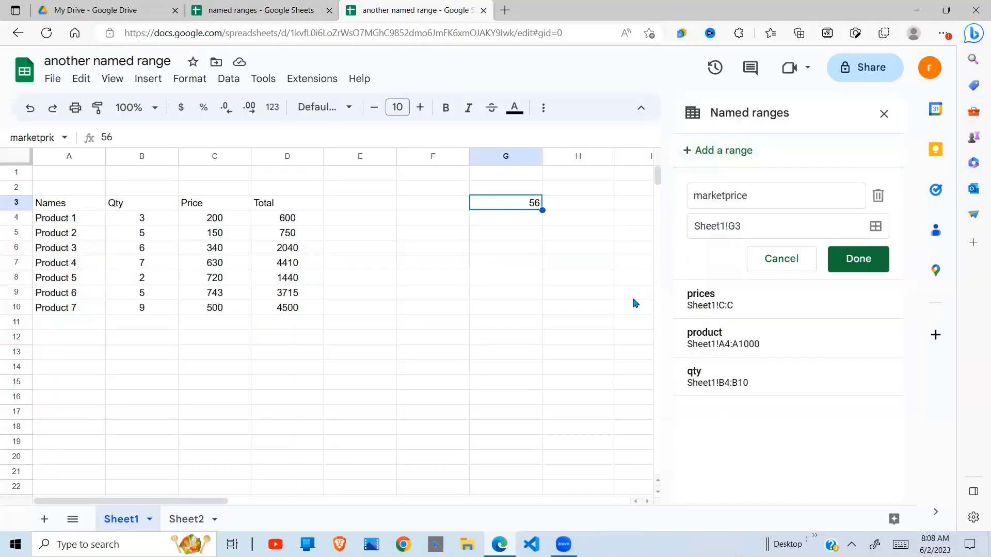
left_click(878, 199)
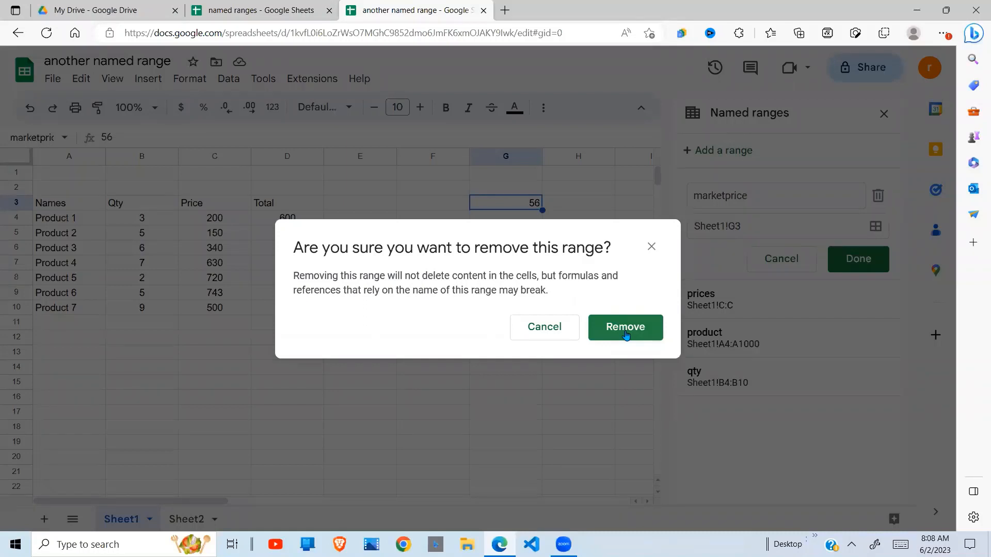
left_click(625, 336)
left_click(573, 321)
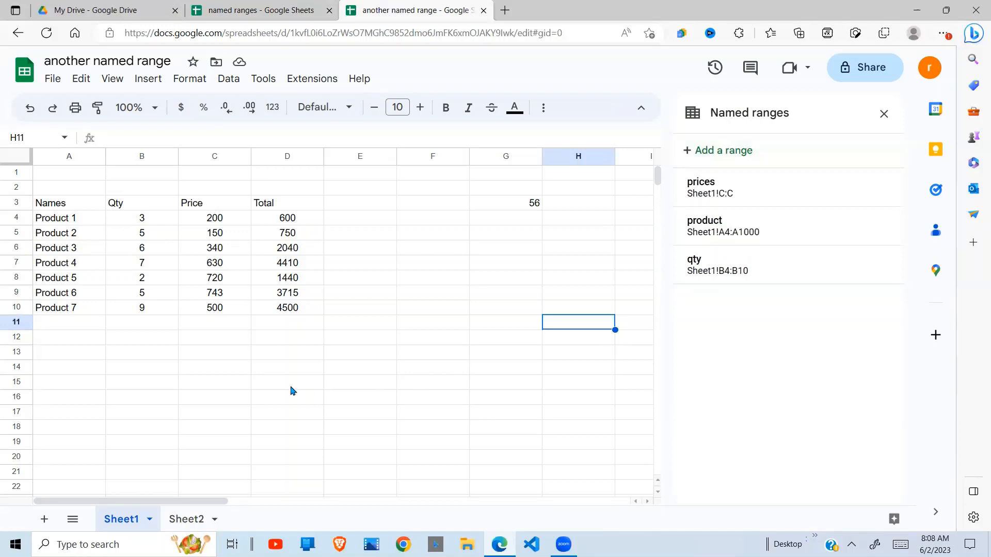
Enter the formula =sum(qty) for Total Quantity in C3 of Sheet2, picking the qty named range from the suggestions
left_click(189, 520)
left_click(244, 380)
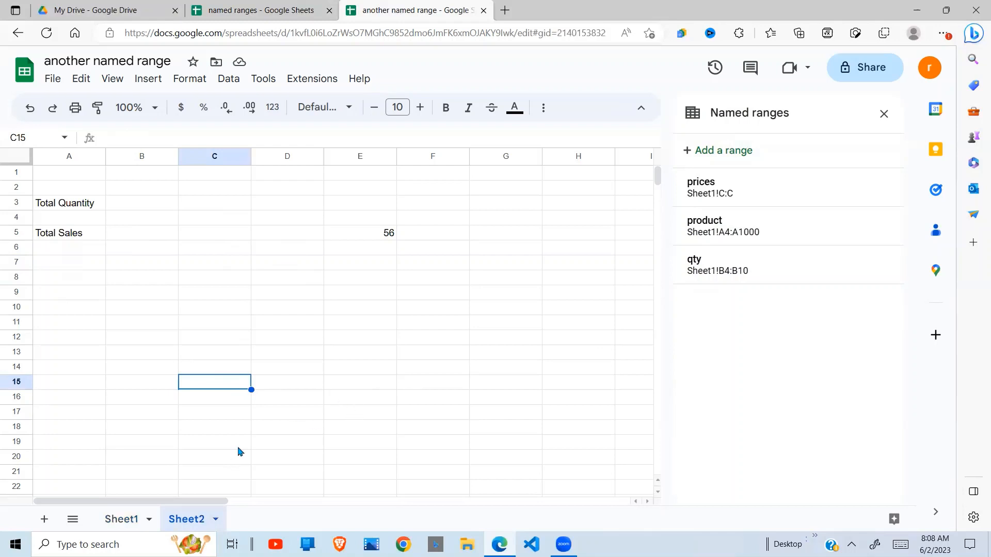
left_click(235, 203)
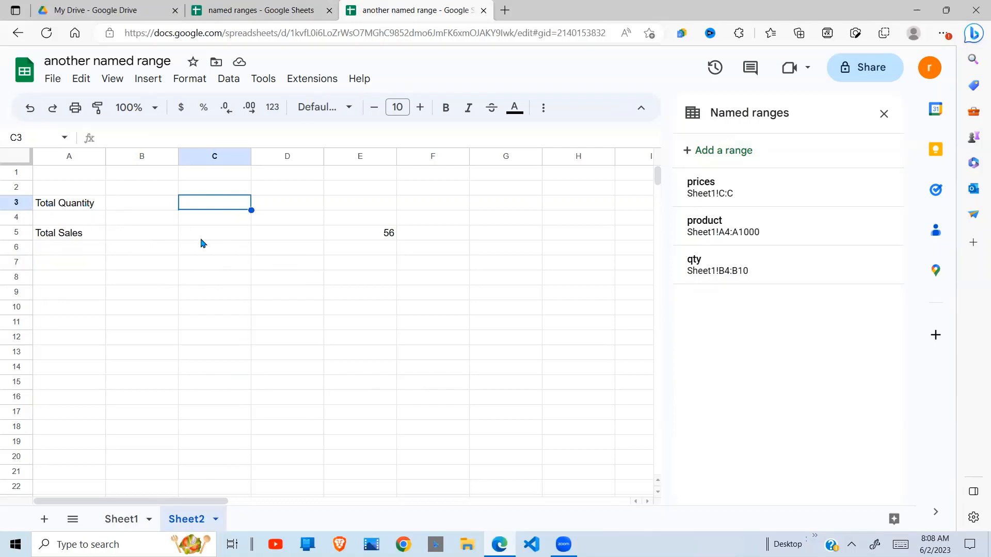
type("=sum(")
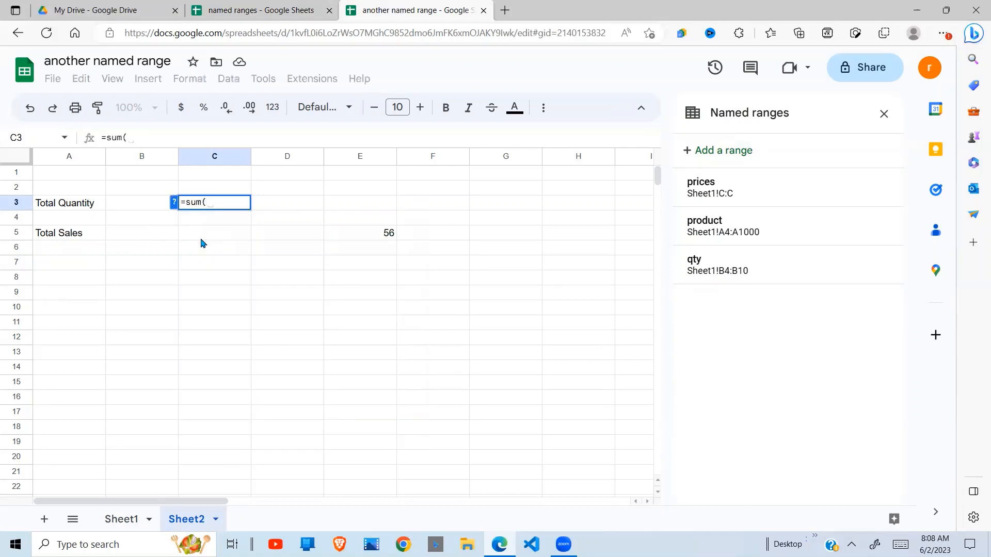
type("qty")
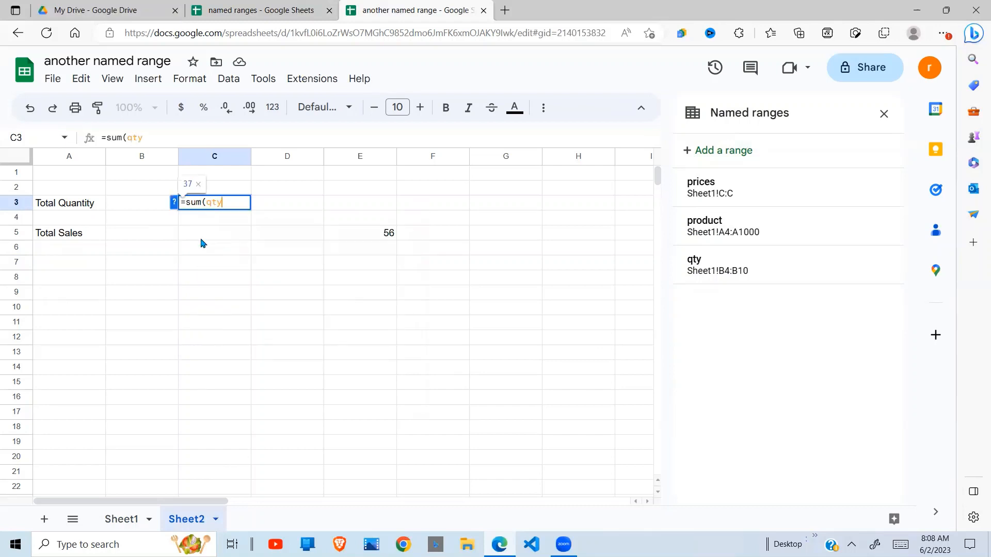
key("BackSpace")
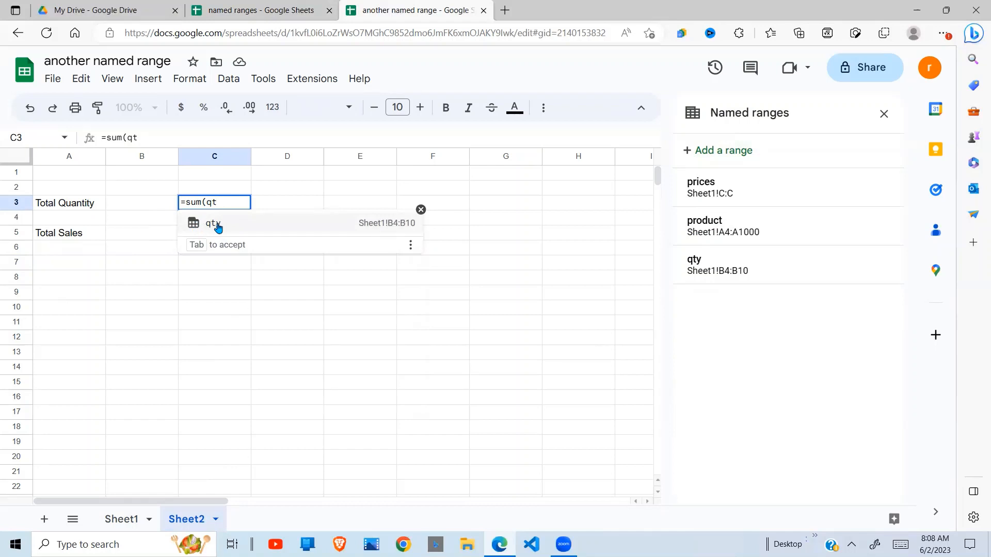
left_click(219, 228)
type(")")
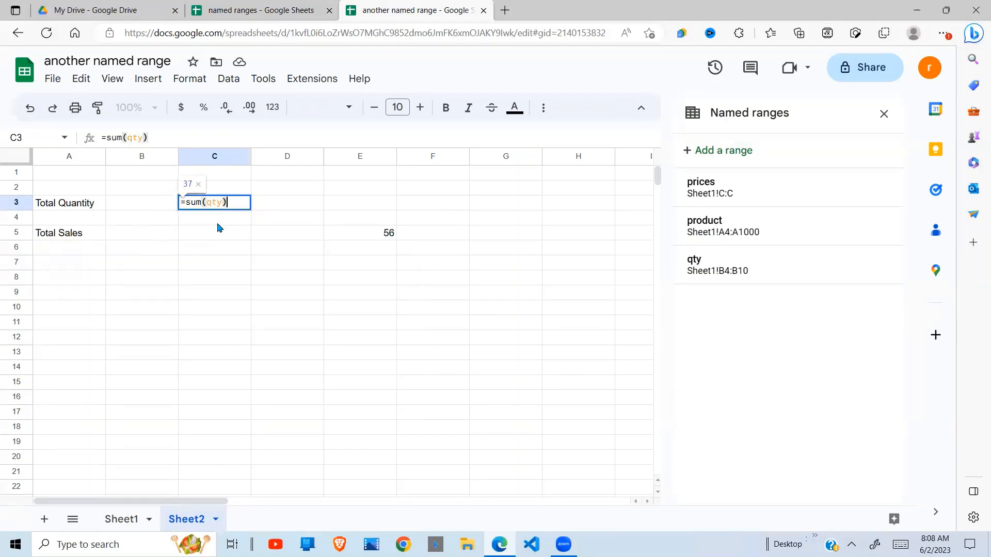
key("Return")
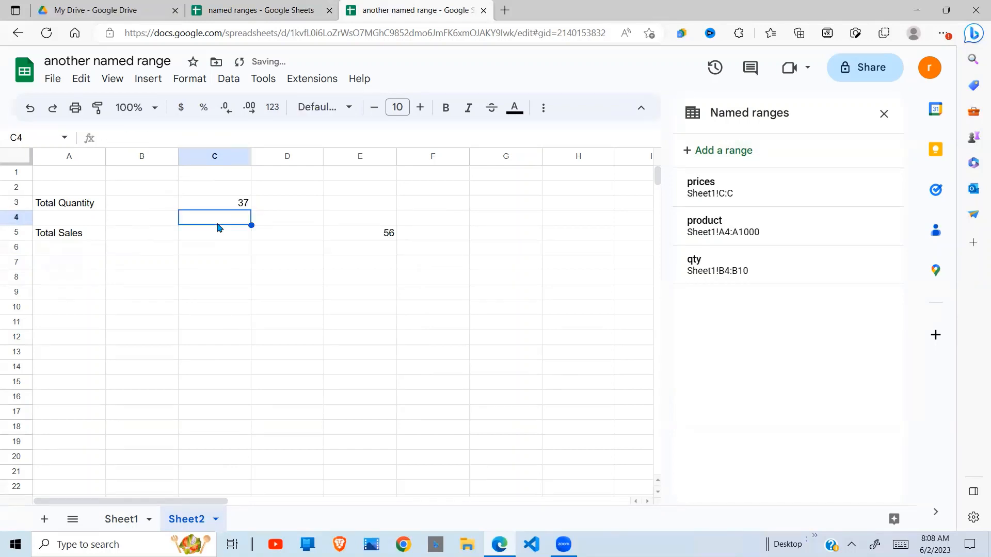
Reselect C3 on Sheet2 to review the formula behind Total Quantity
left_click(245, 204)
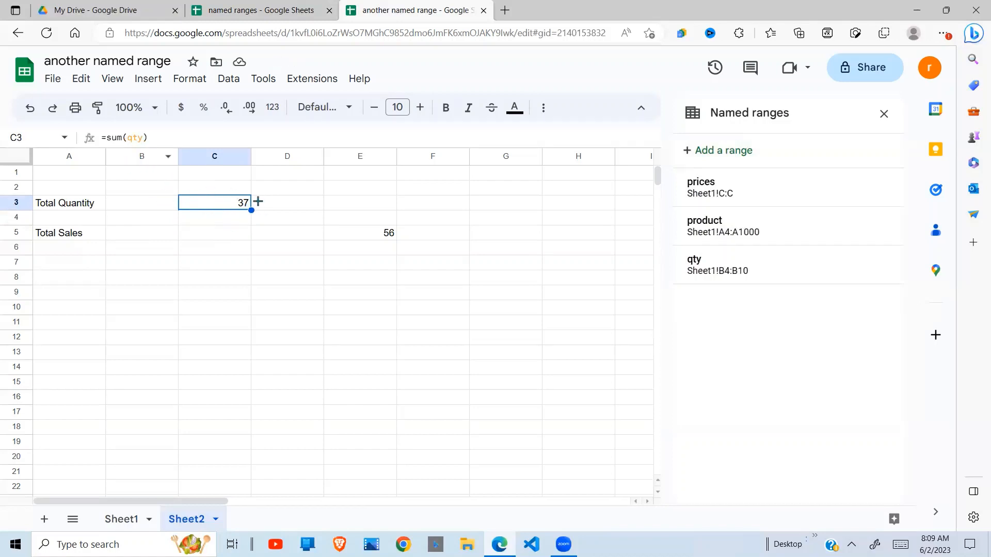
left_click(297, 191)
left_click(230, 204)
Enter =sum(Sheet1!B4:B10) in D3 of Sheet2, selecting the quantity cells directly on Sheet1
left_click(308, 212)
left_click(301, 206)
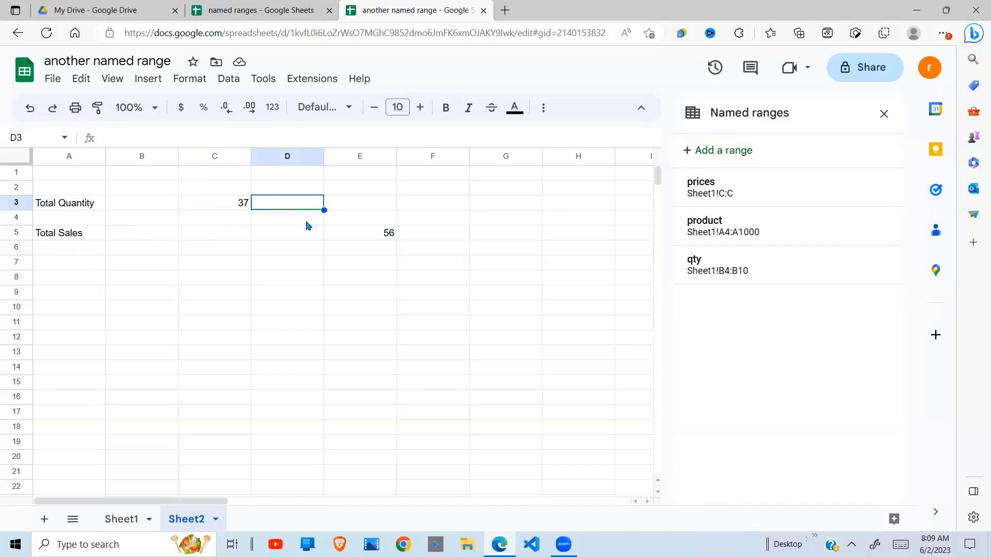
type("=sum(")
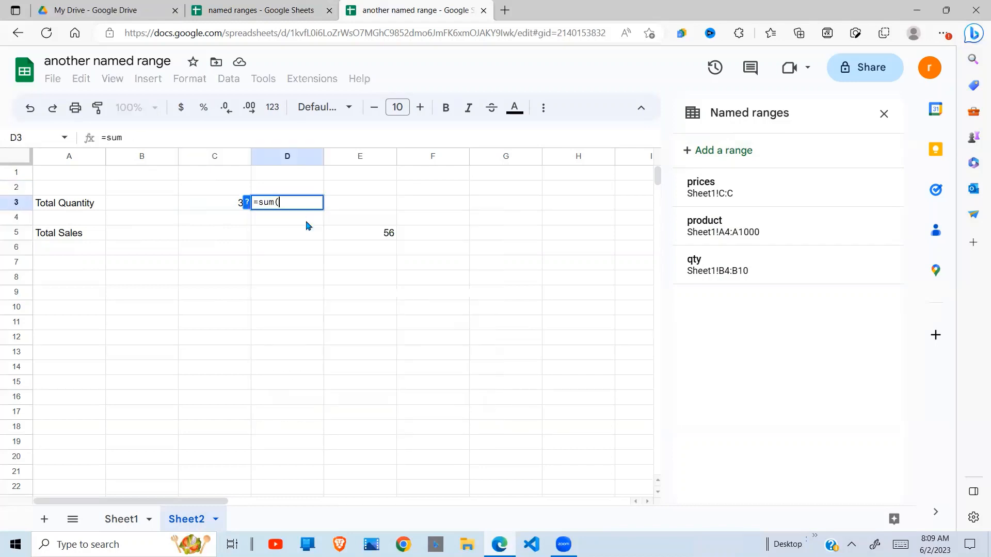
left_click(122, 520)
left_click_drag(152, 219, 153, 315)
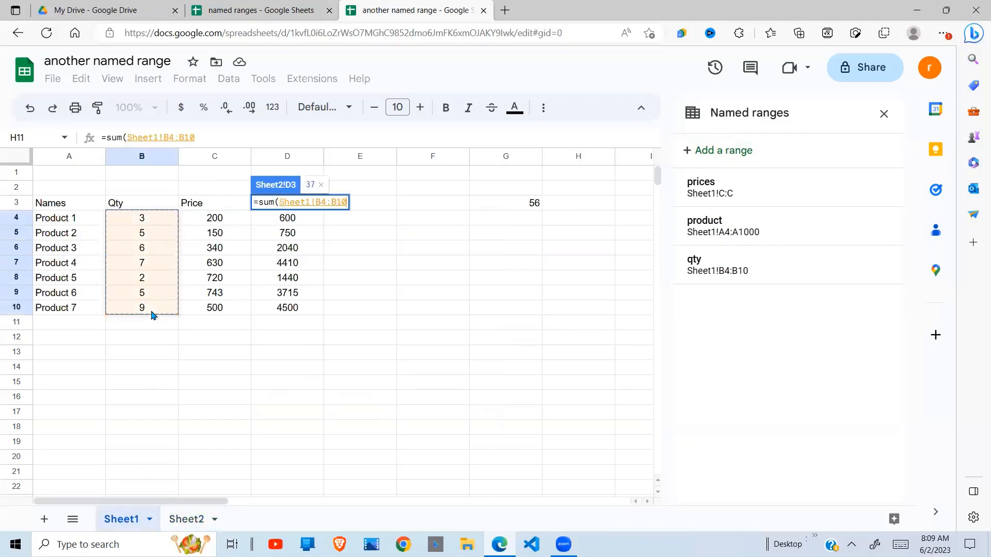
type(")")
key("Return")
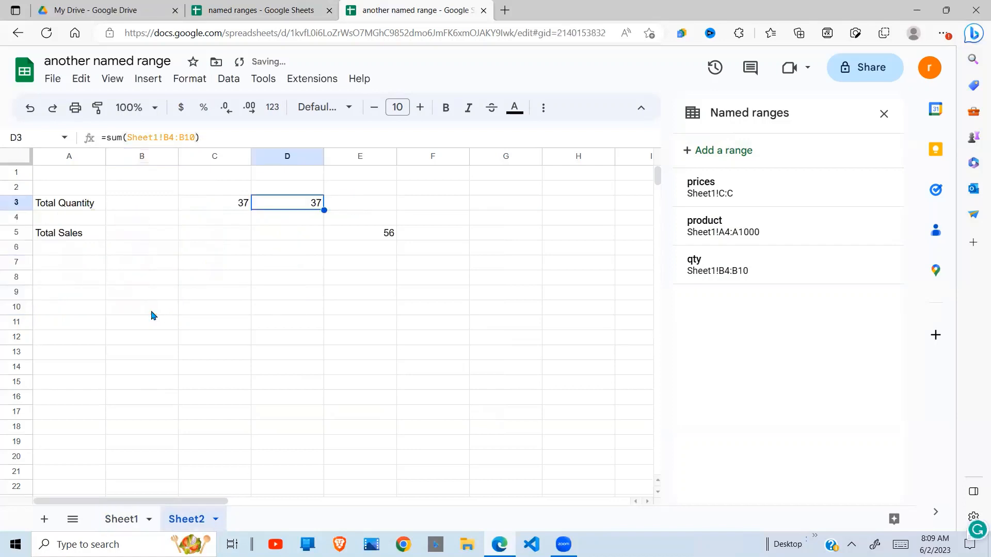
Reselect D3 on Sheet2 to review its direct cell-reference formula beside the named-range total
left_click(276, 247)
left_click(315, 207)
left_click(235, 223)
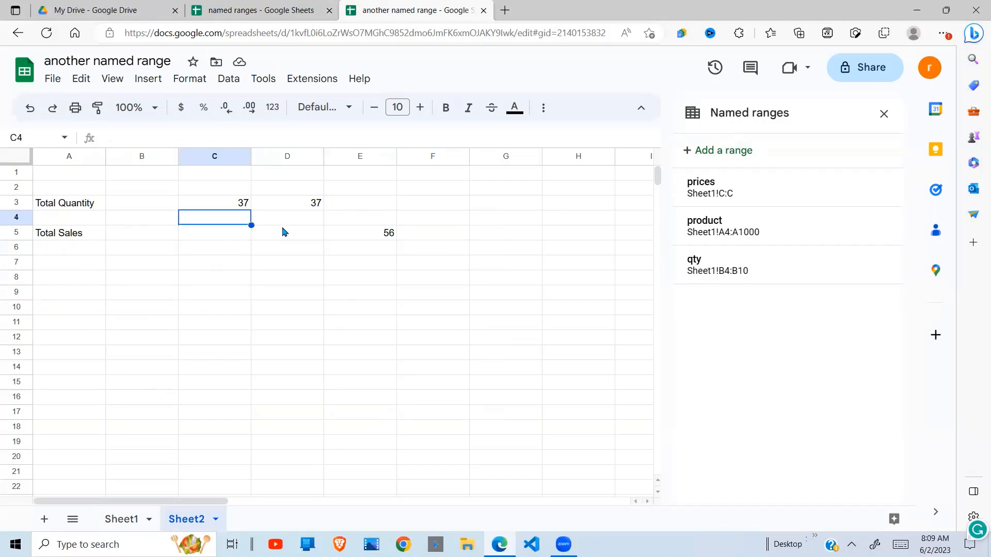
left_click(284, 230)
left_click(224, 236)
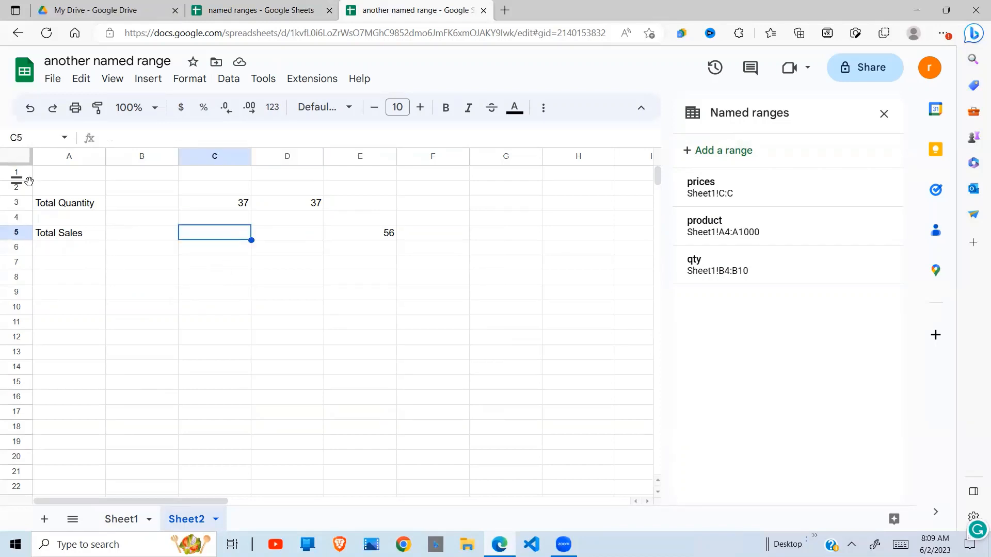
type("=")
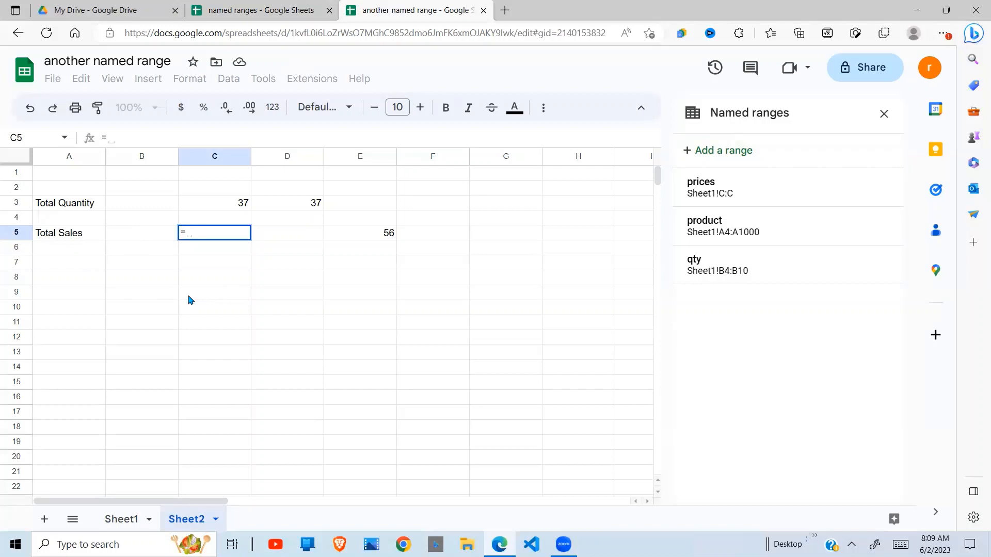
key("BackSpace")
Create a named range called totalsales for the Total column cells D4:D10 on Sheet1
left_click(121, 519)
left_click(287, 208)
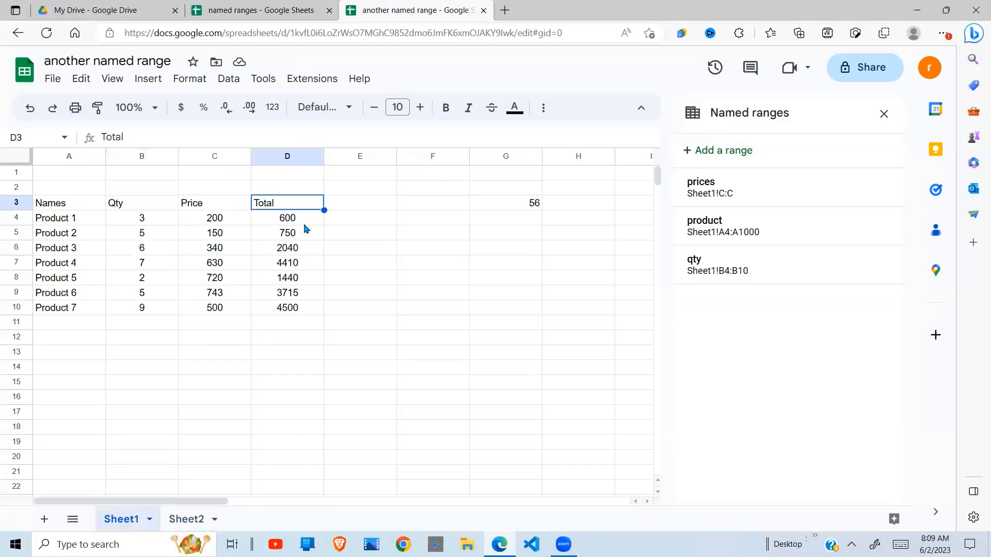
left_click_drag(302, 222, 302, 312)
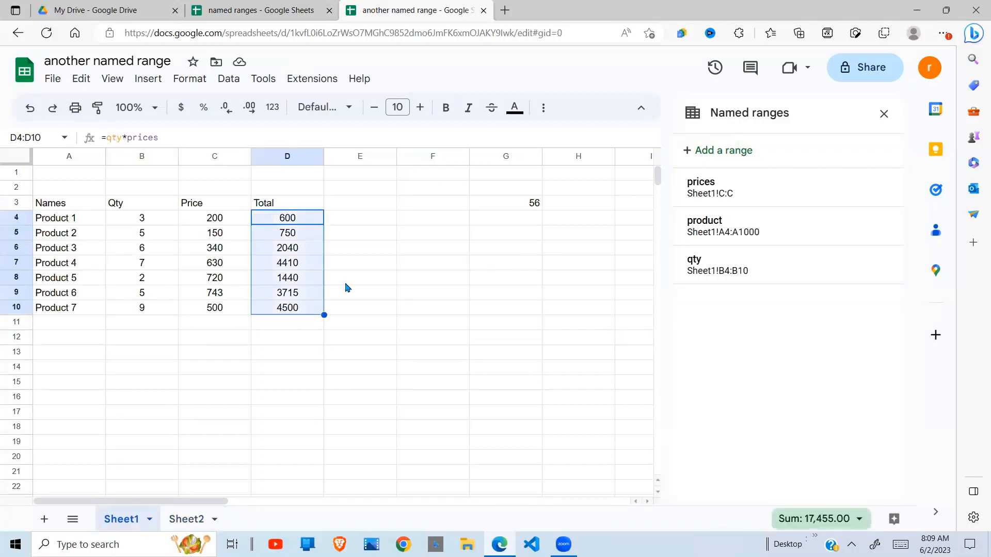
left_click(401, 266)
left_click_drag(299, 218, 294, 316)
left_click(743, 150)
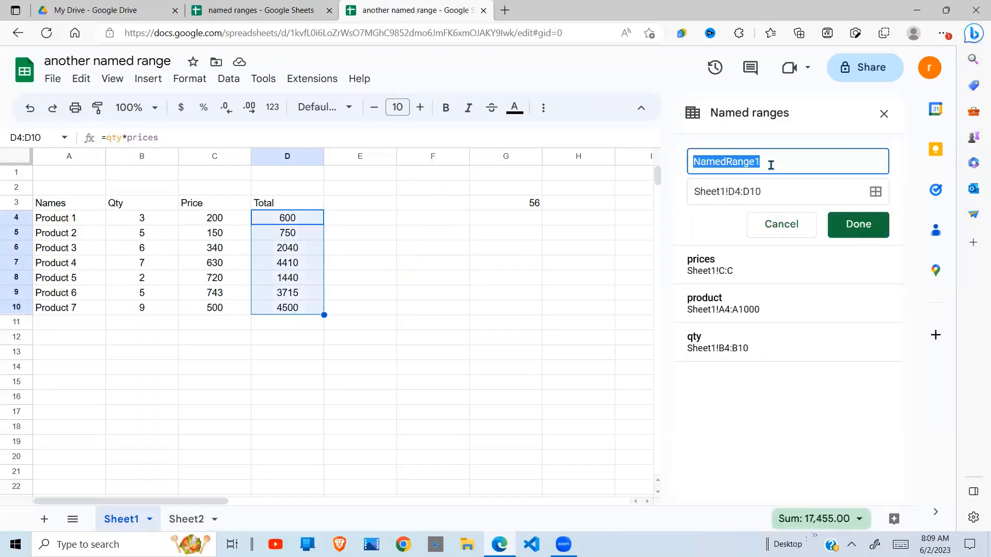
type("tot")
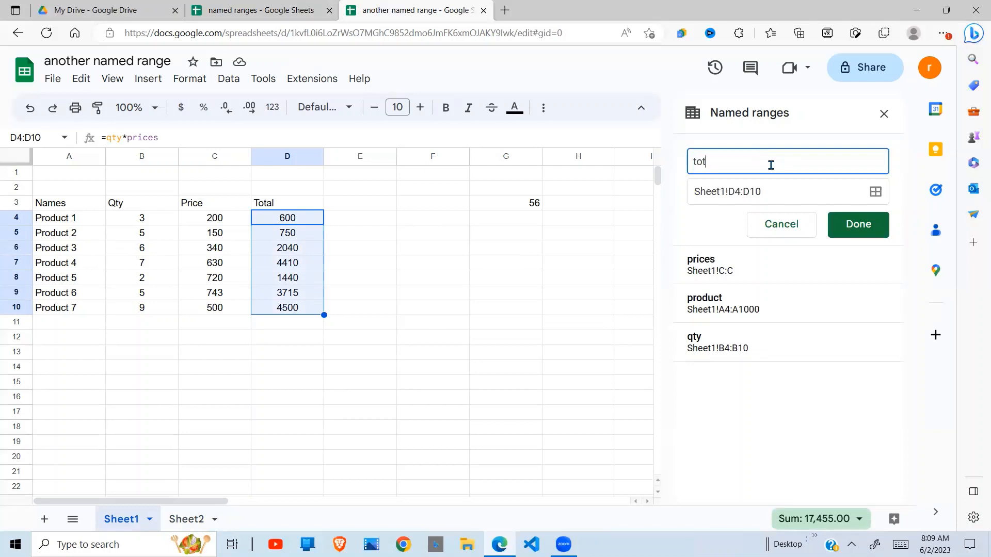
type("alsales")
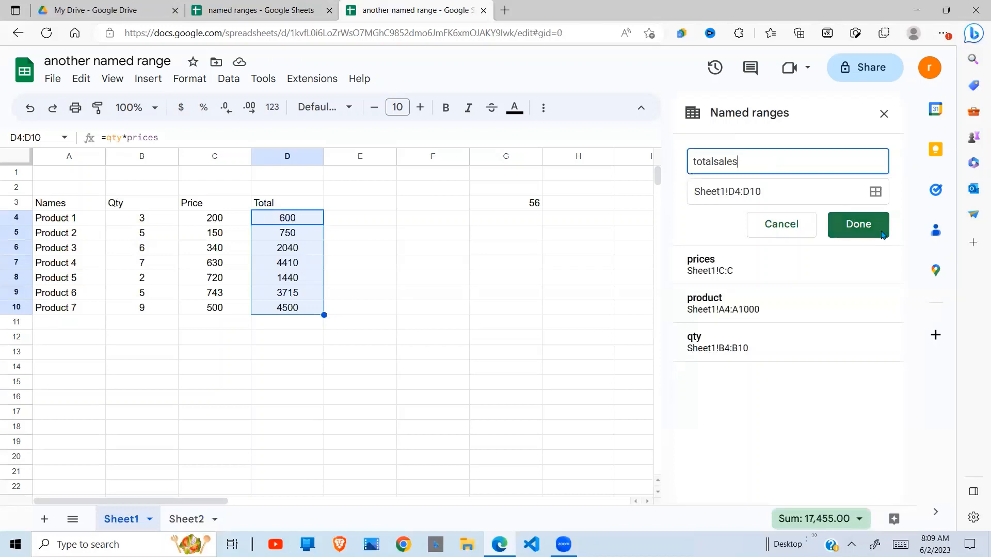
left_click(863, 232)
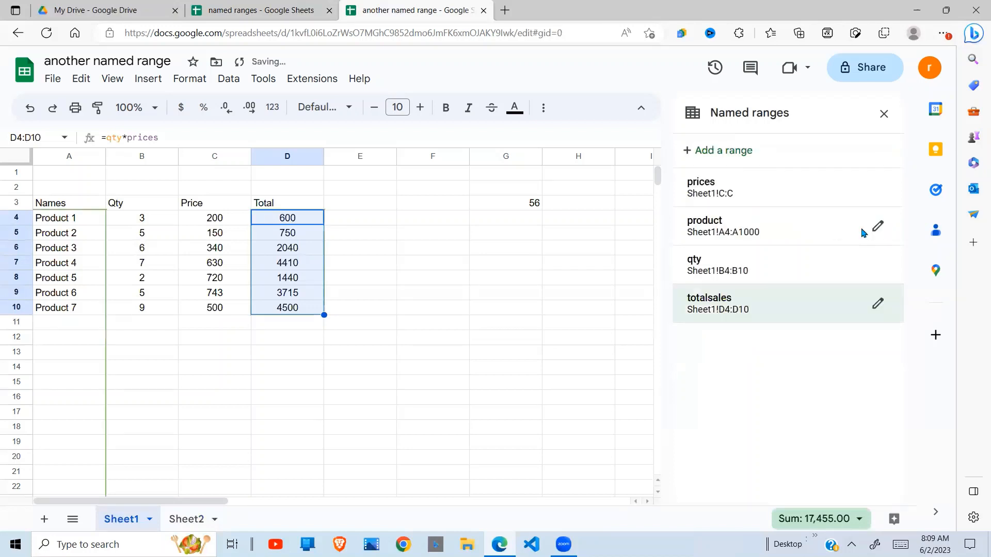
left_click(567, 308)
Enter the formula =sum(totalsales) for Total Sales in C5 of Sheet2, picking the totalsales named range from the suggestions
left_click(189, 520)
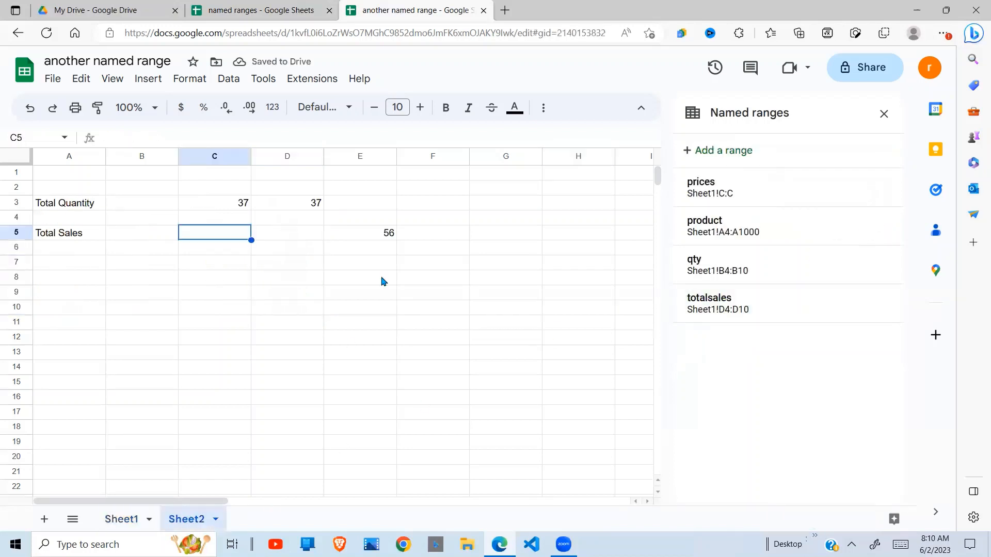
type("=")
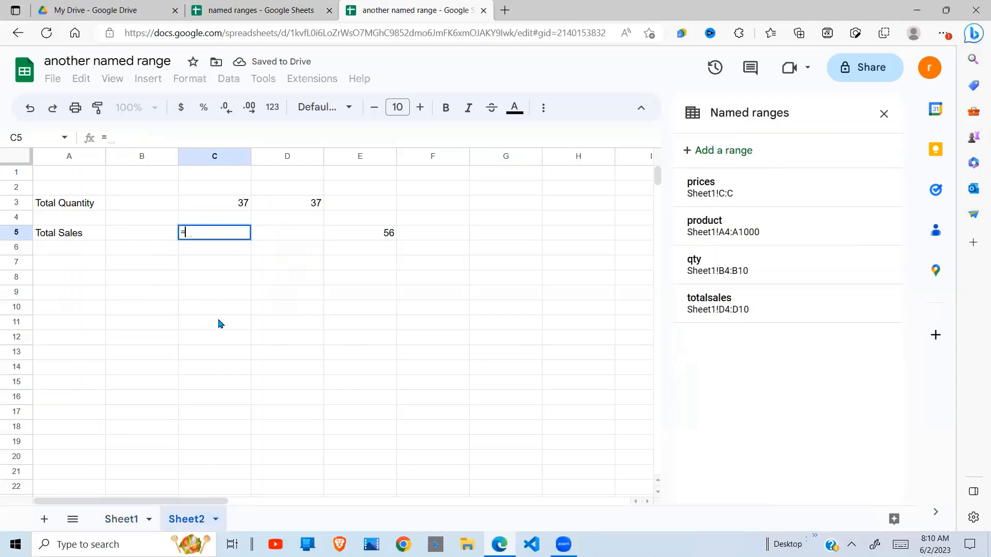
type("sum(")
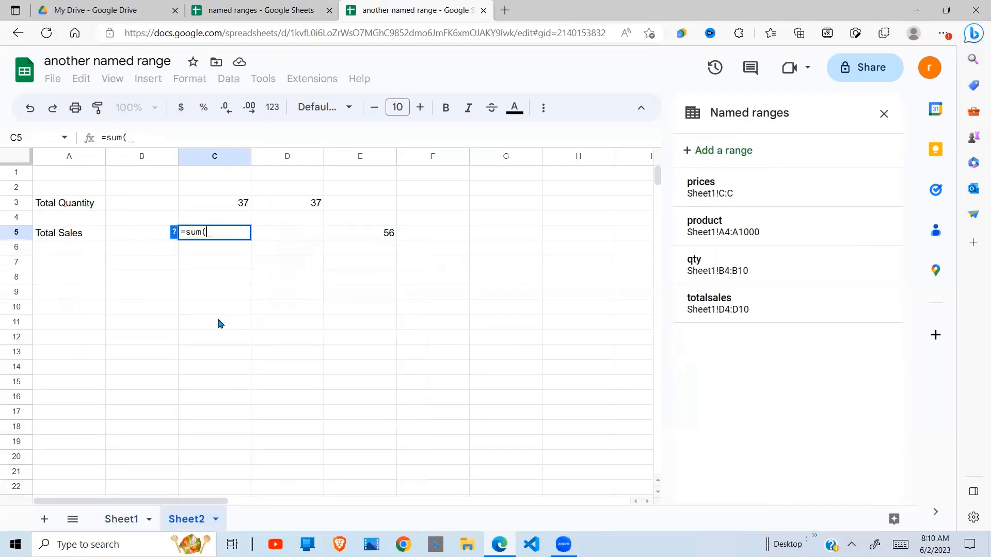
type("to")
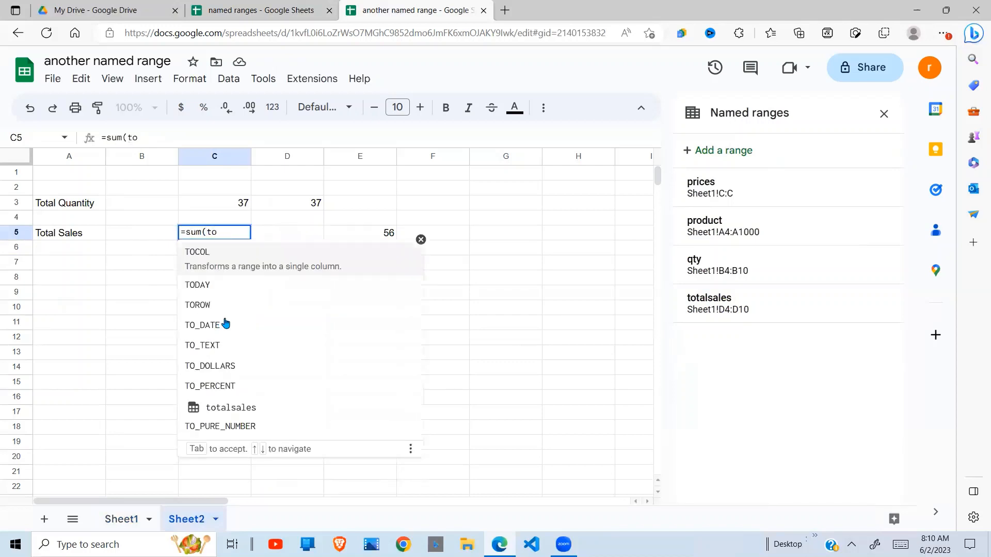
left_click(231, 396)
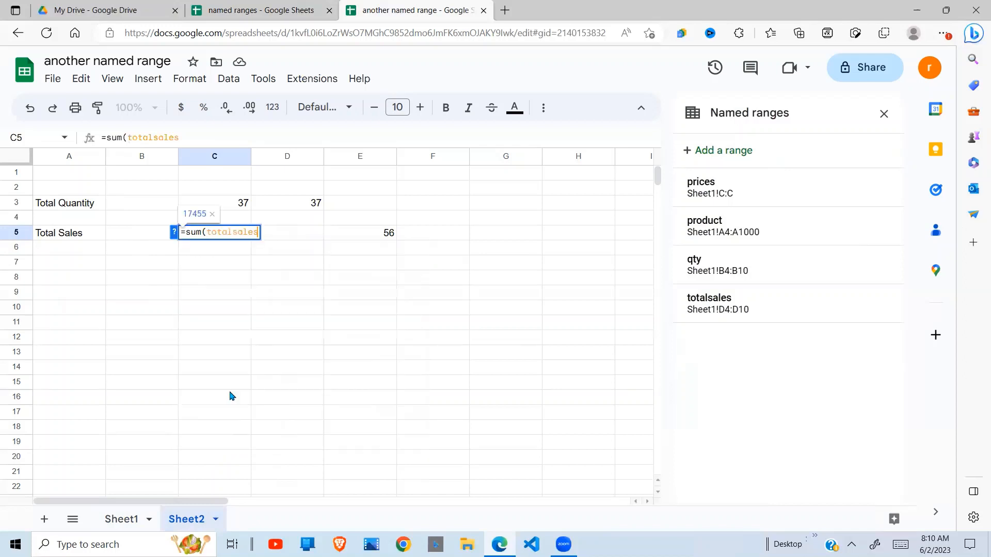
key("Return")
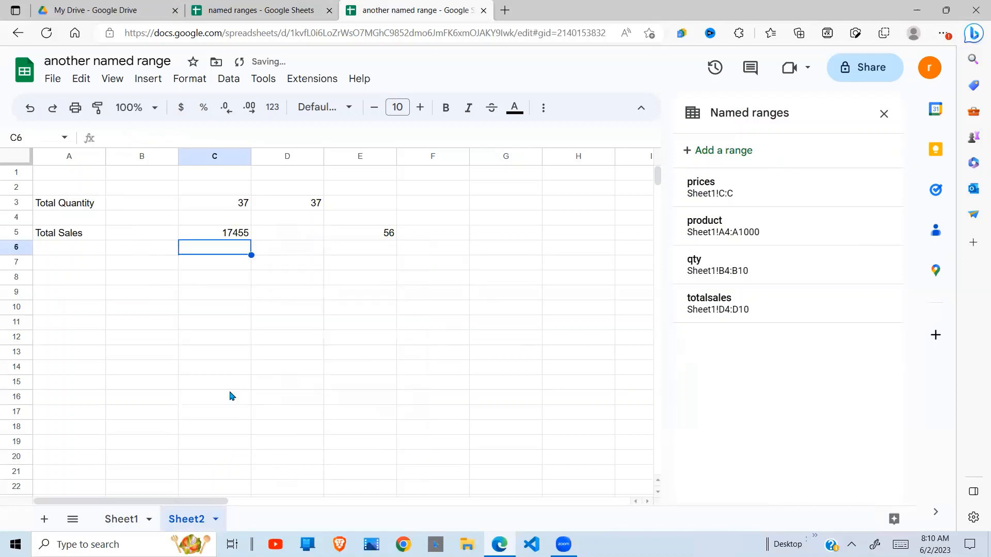
Reselect C5 on Sheet2 to review the formula behind Total Sales
left_click(230, 234)
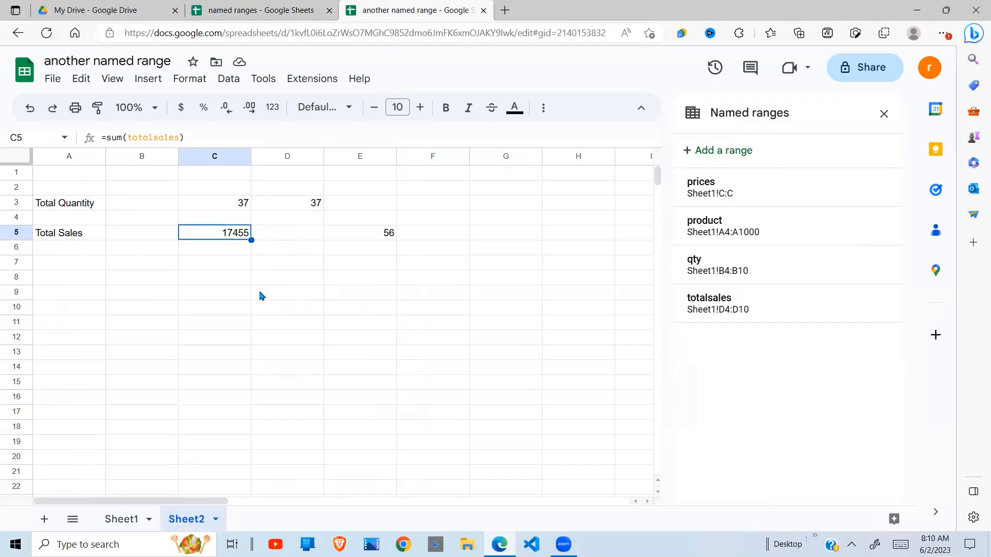
left_click(233, 315)
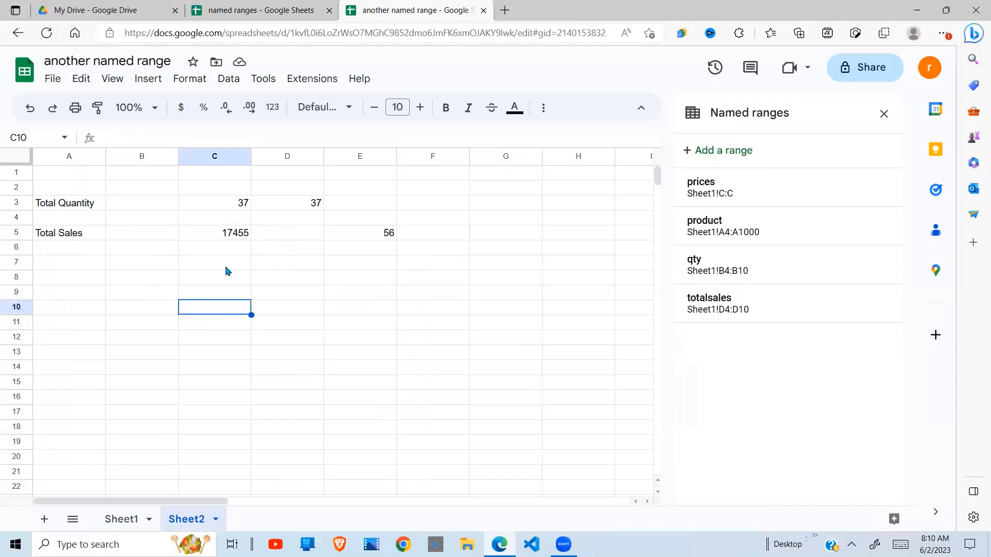
left_click(209, 271)
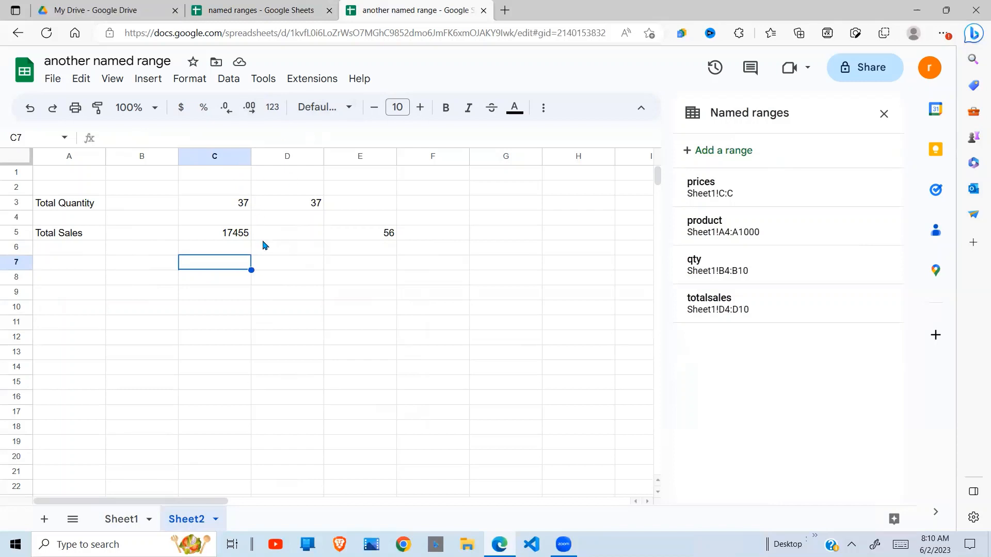
Begin an IMPORTRANGE formula in B3 of Sheet1 in the "named ranges" spreadsheet and show its argument help
key("ctrl+shift+Tab")
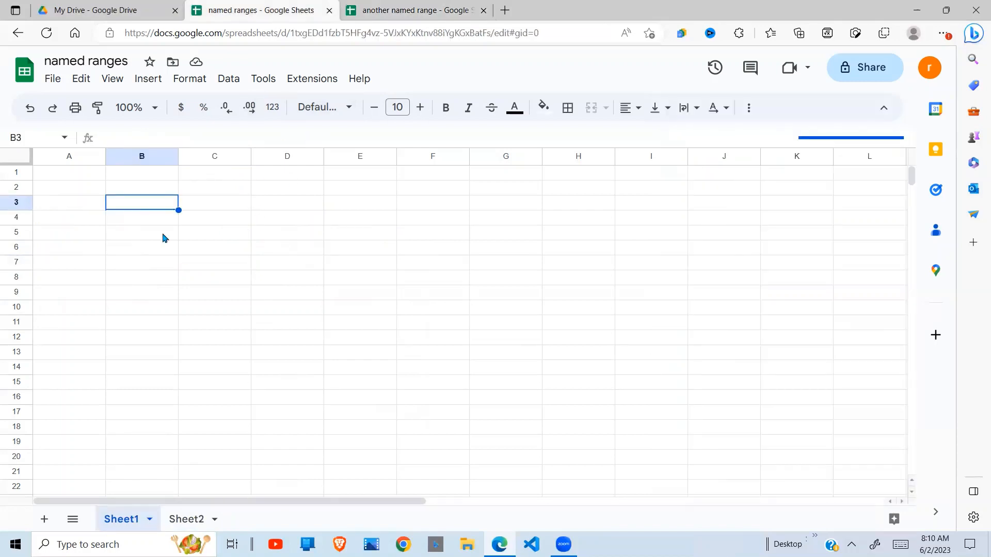
type("=")
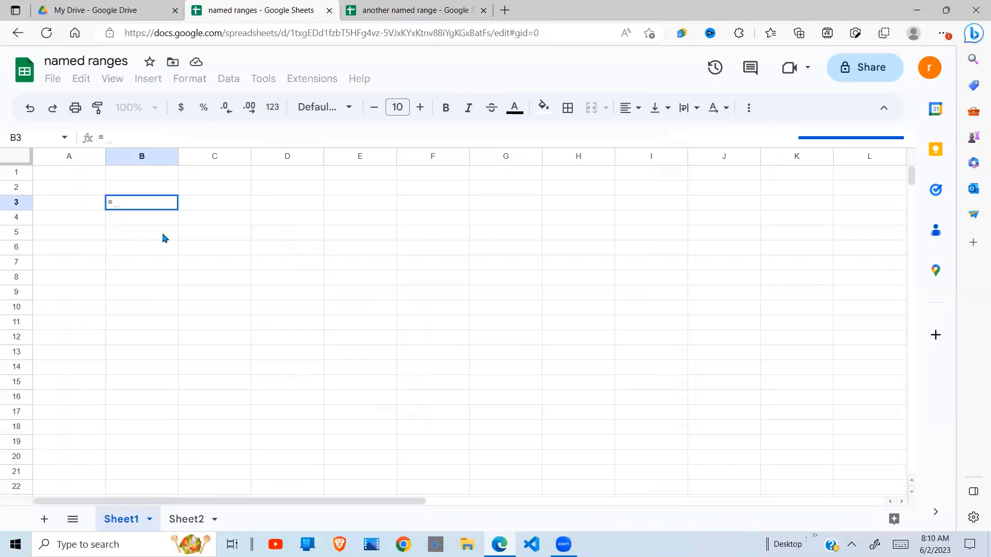
type("impor")
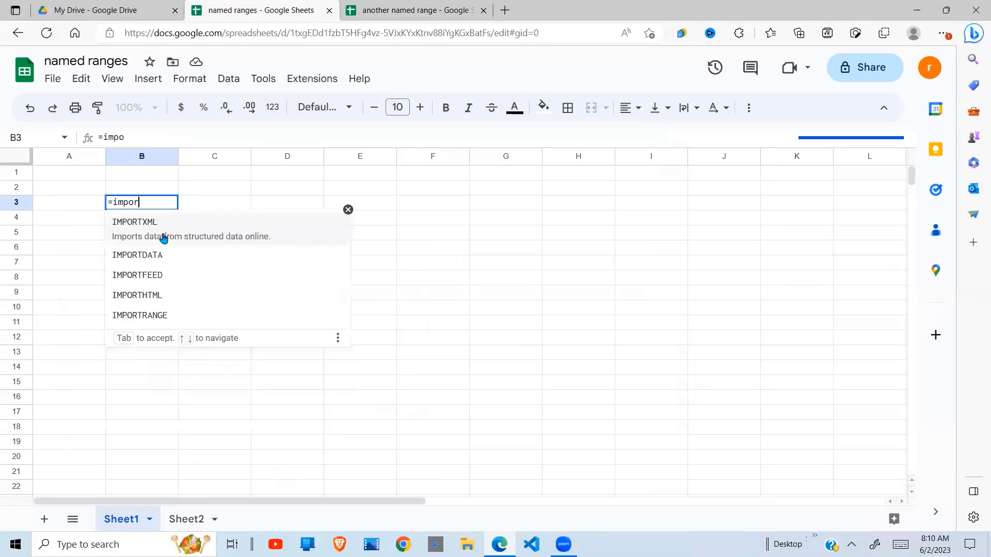
type("t(")
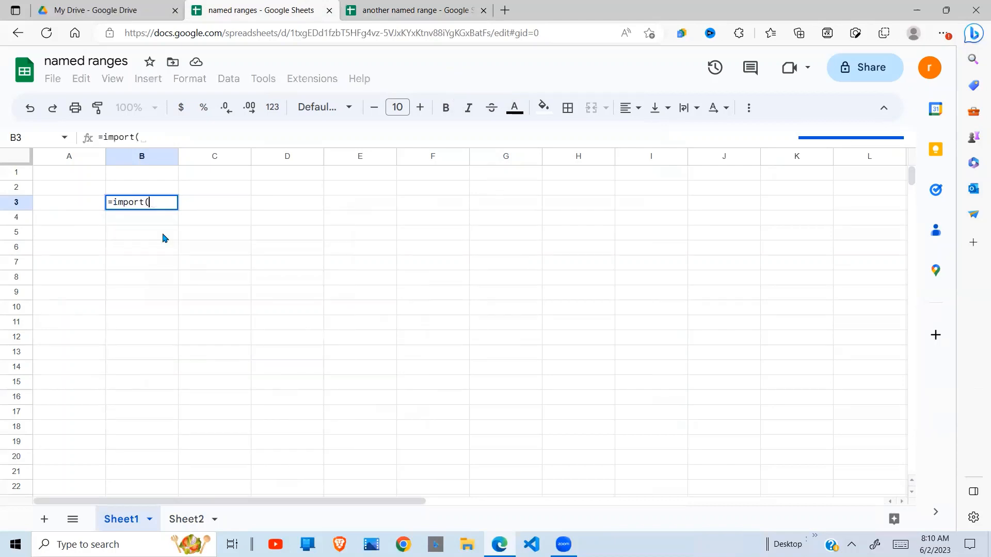
key("BackSpace")
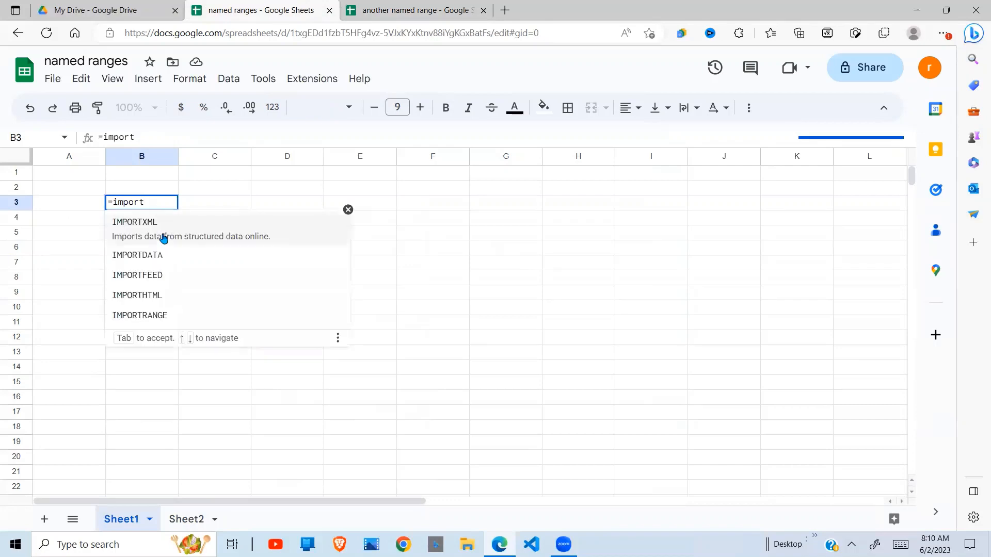
left_click(146, 318)
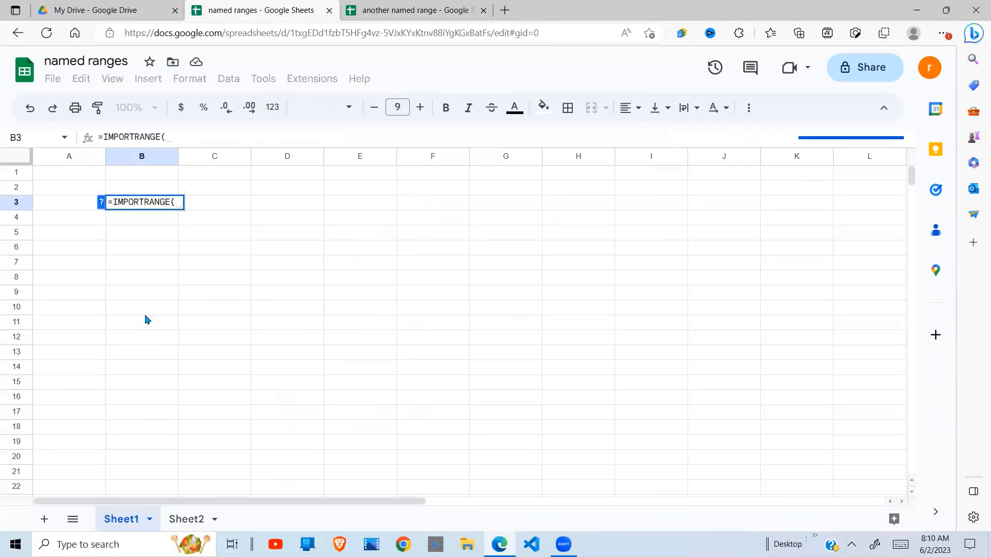
left_click(101, 202)
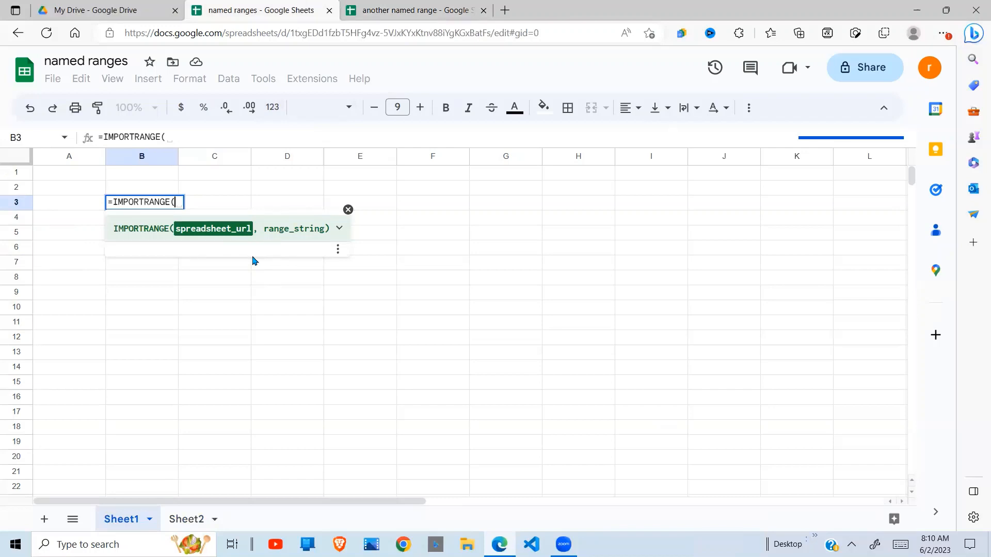
Copy the URL of the "another named range" spreadsheet and paste it in quotes as the IMPORTRANGE spreadsheet_url argument, followed by a comma
left_click(429, 11)
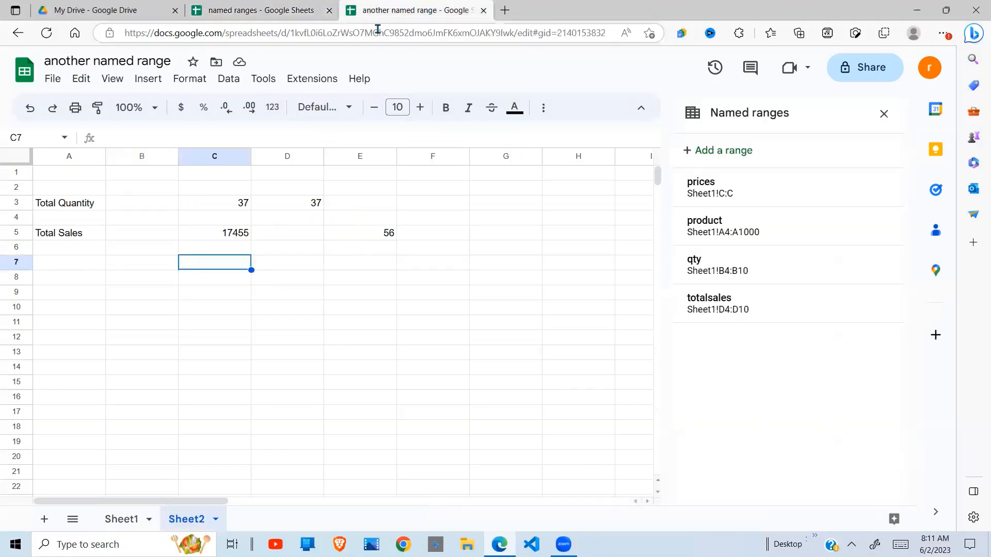
left_click(404, 36)
key("ctrl+c")
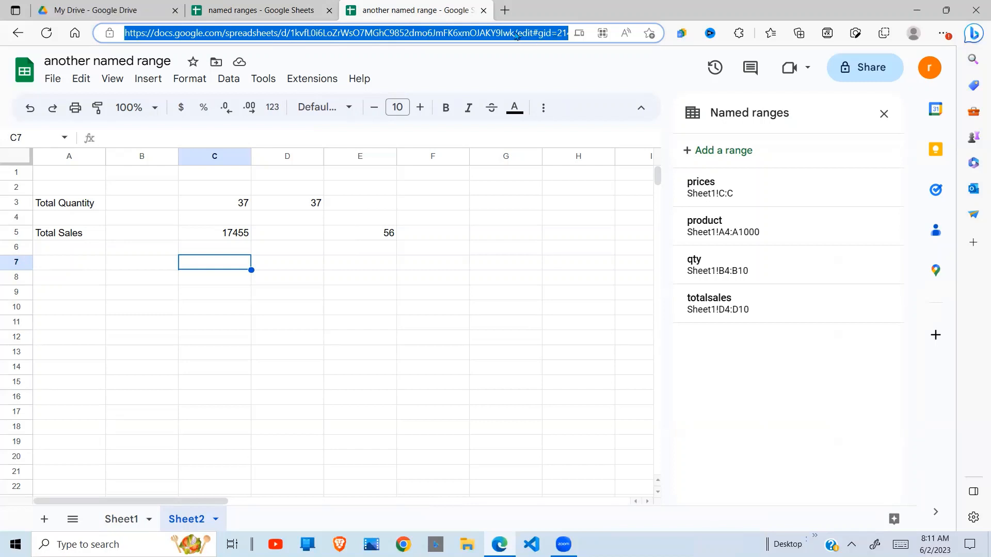
left_click(292, 12)
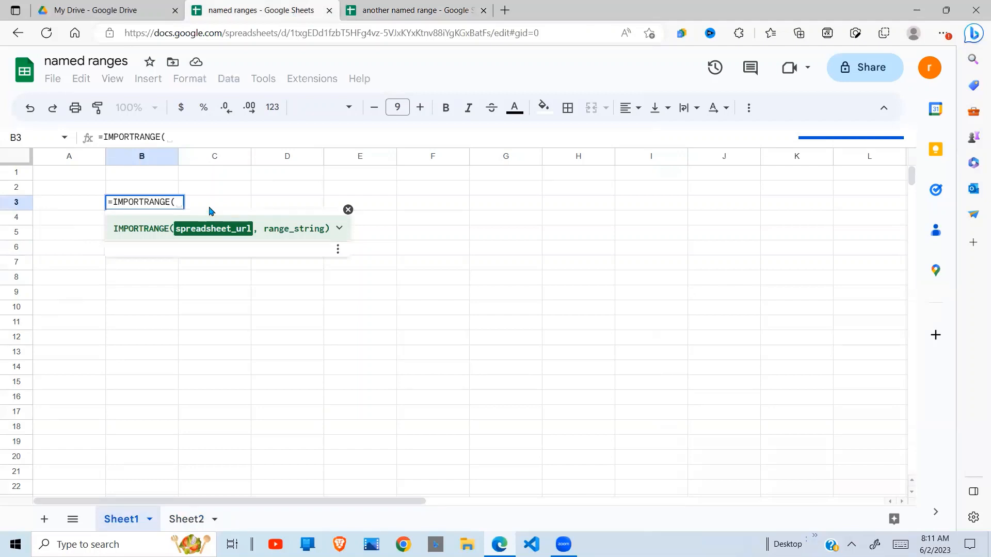
type("\"")
key("ctrl+v")
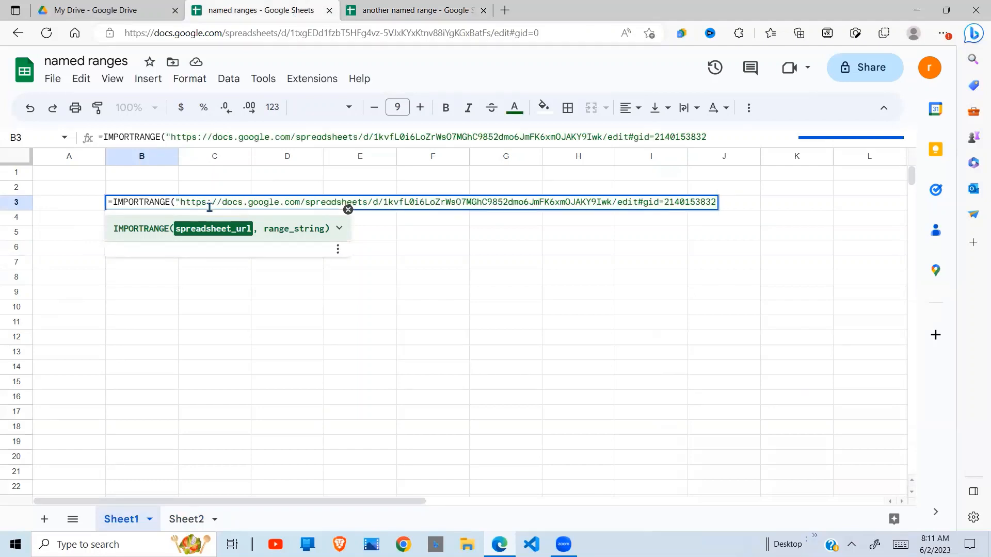
type("\",")
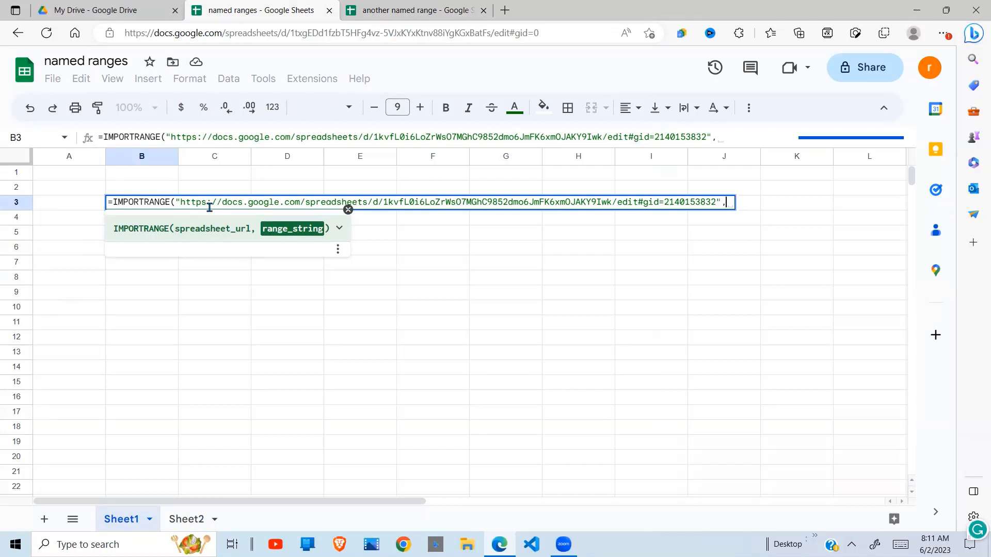
Check the named ranges in the "another named range" spreadsheet and complete the B3 IMPORTRANGE formula with "product" as the range_string
left_click(402, 12)
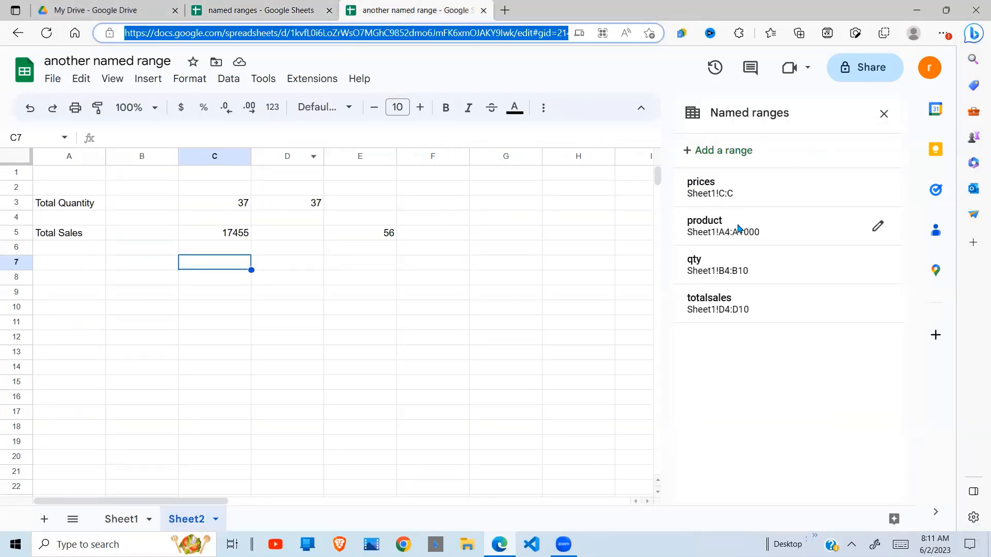
left_click(265, 12)
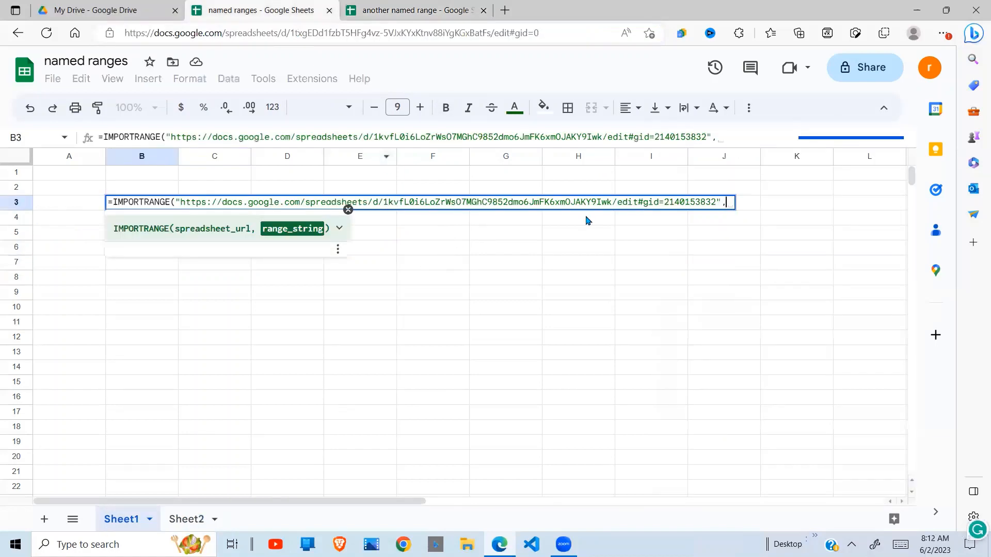
type("\"")
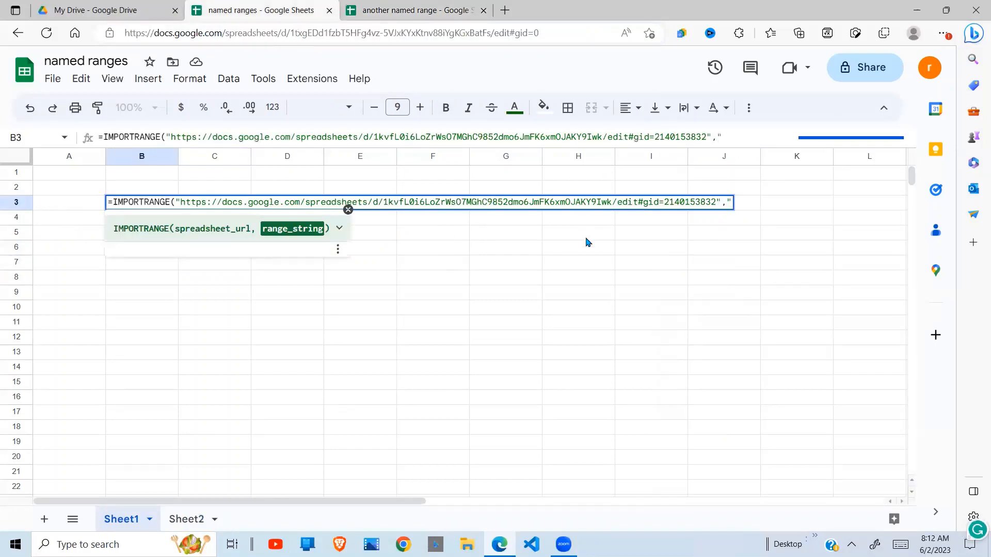
type("pro")
type("duct")
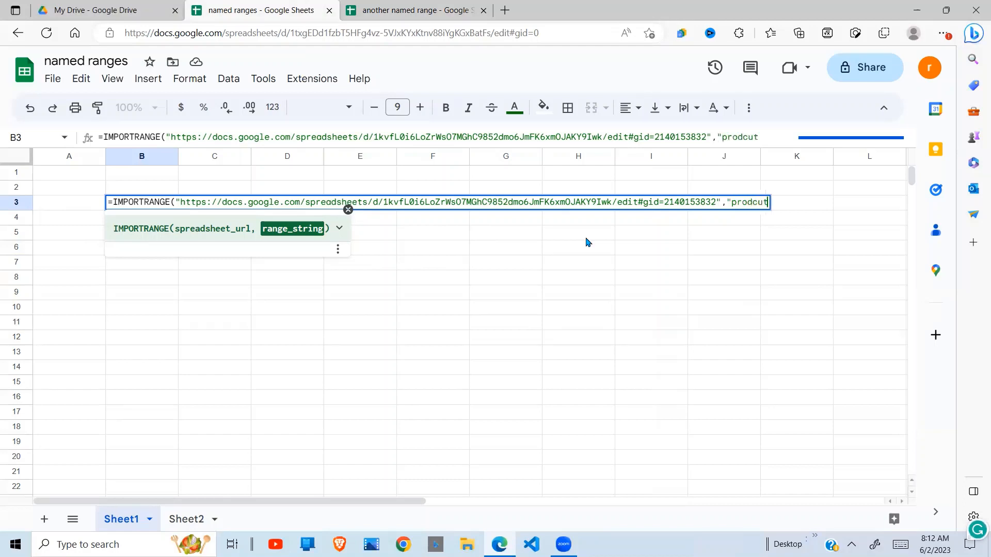
key("BackSpace")
key("BackSpace")
key("BackSpace")
type("uct\")")
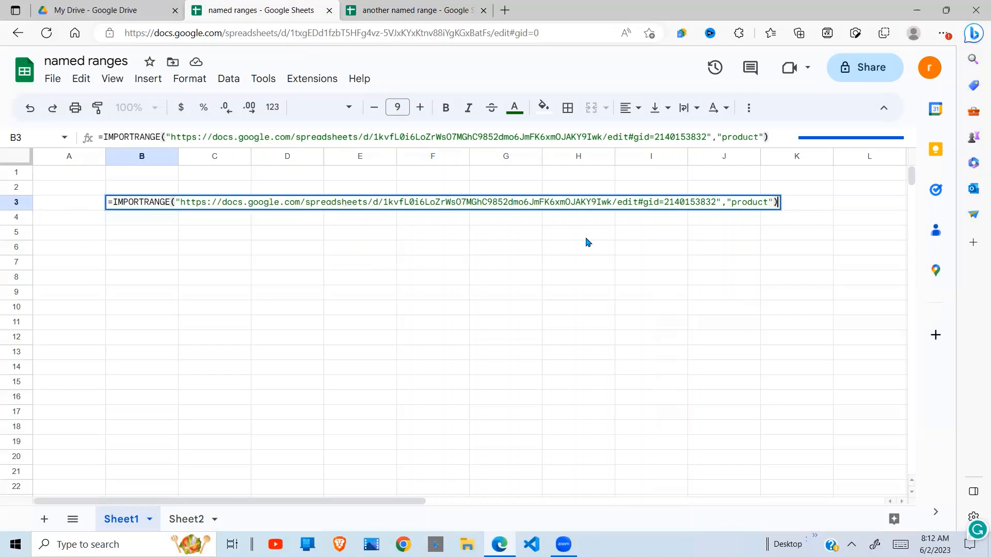
key("Return")
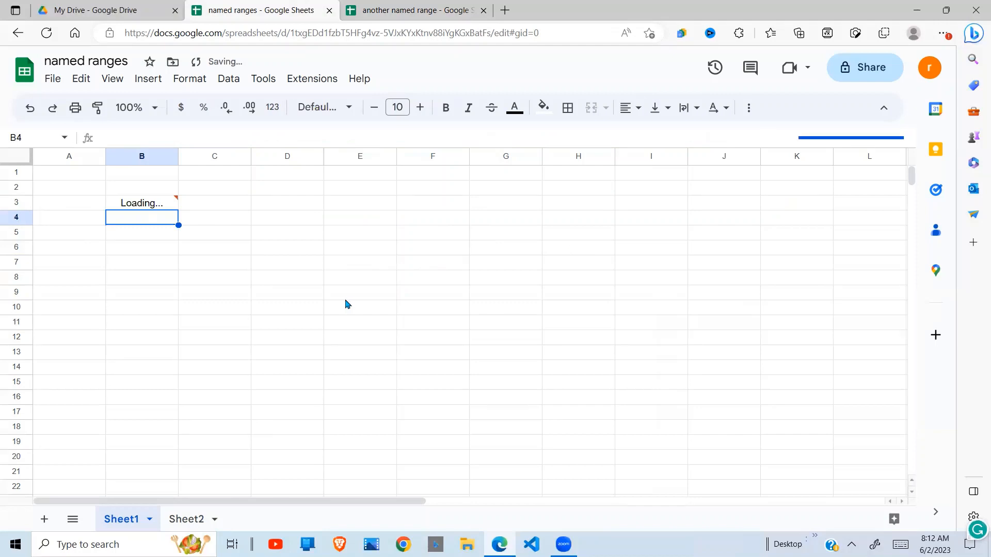
Allow the IMPORTRANGE formula in B3 access to the source spreadsheet and check the first and last imported products
mouse_move(170, 204)
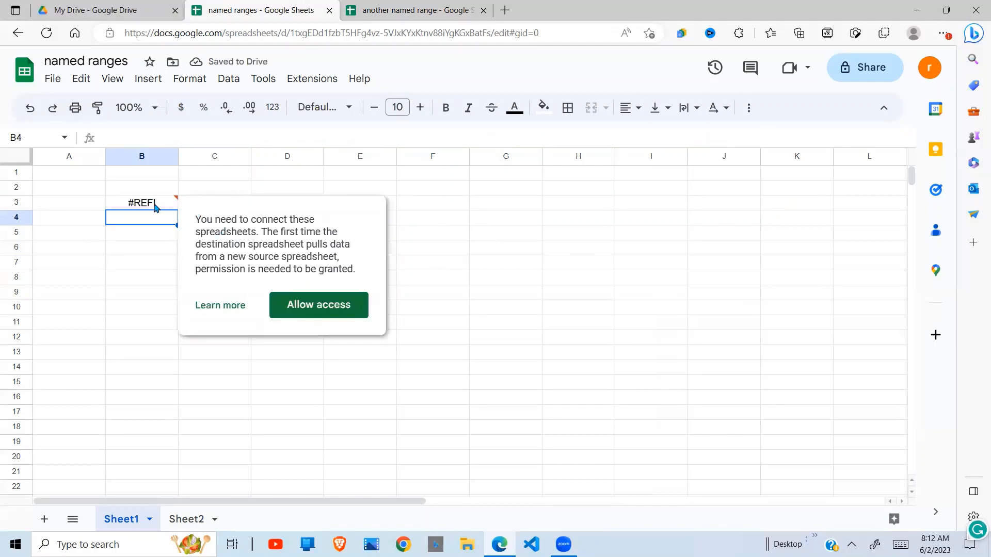
left_click(161, 204)
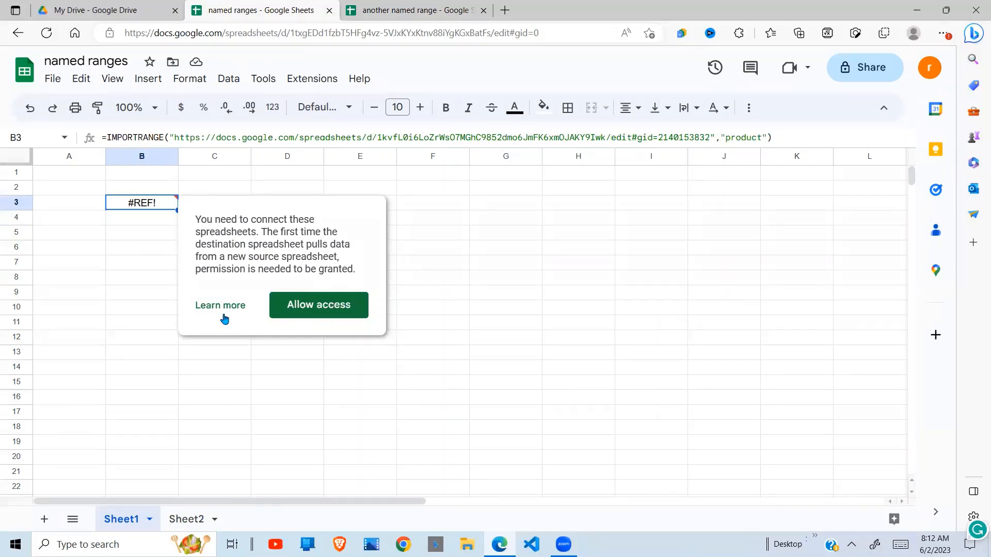
left_click(344, 307)
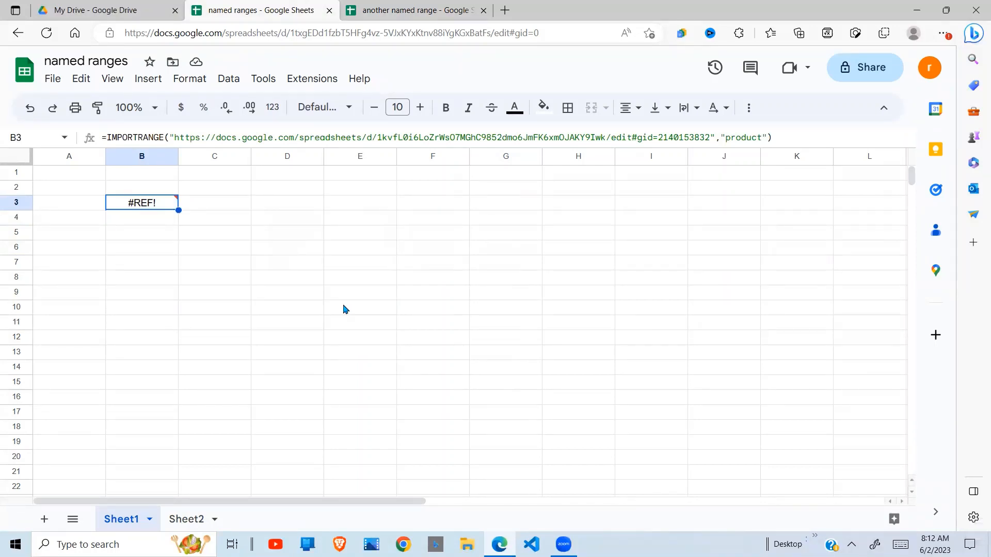
left_click(226, 313)
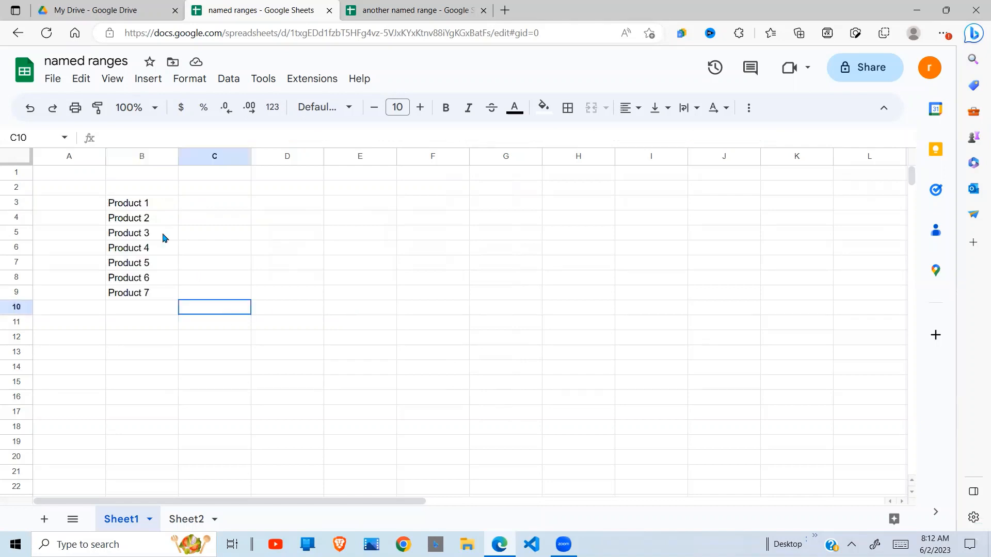
left_click(139, 203)
left_click(145, 294)
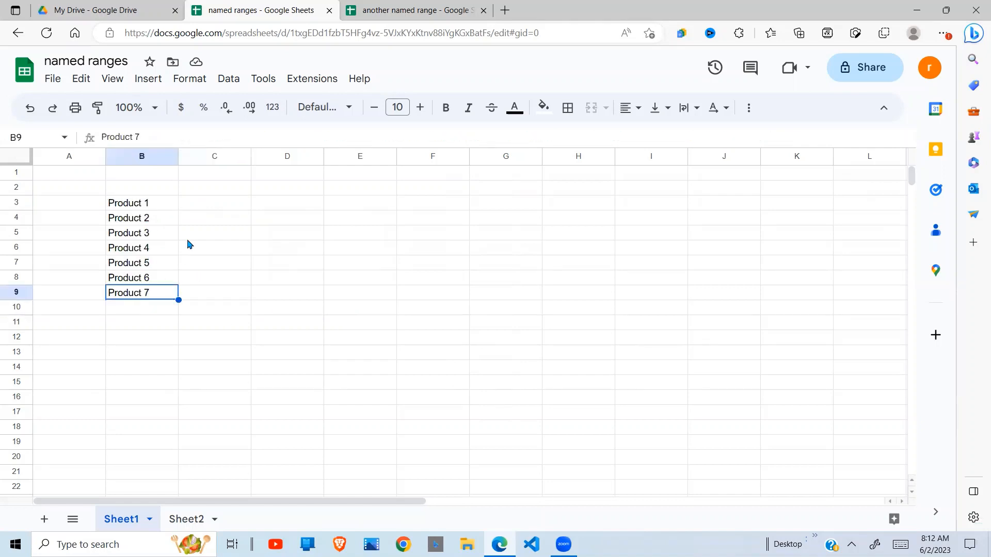
left_click(218, 216)
Copy the text of the product IMPORTRANGE formula from B3 and paste it after an equals sign in C3
left_click(151, 205)
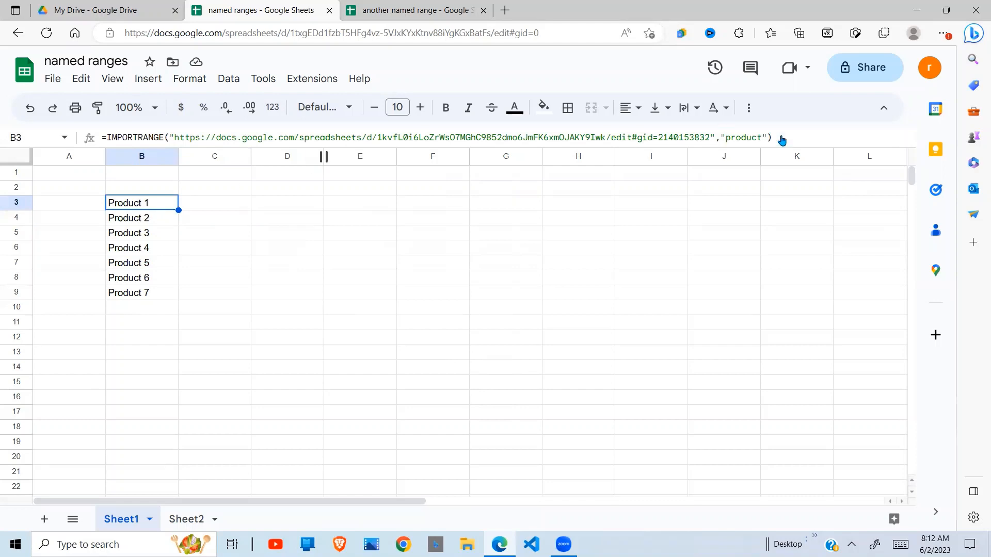
left_click_drag(779, 135, 107, 138)
key("ctrl+c")
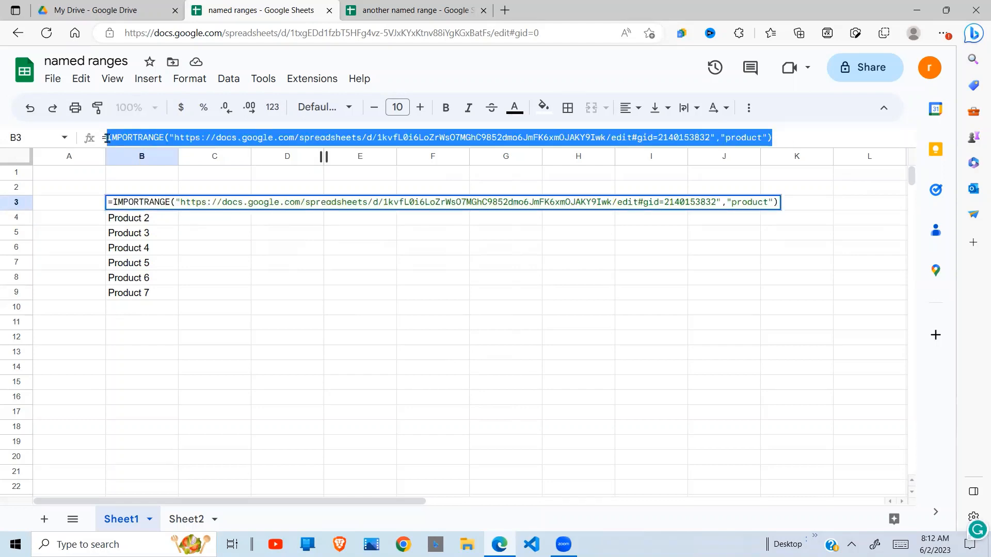
key("Escape")
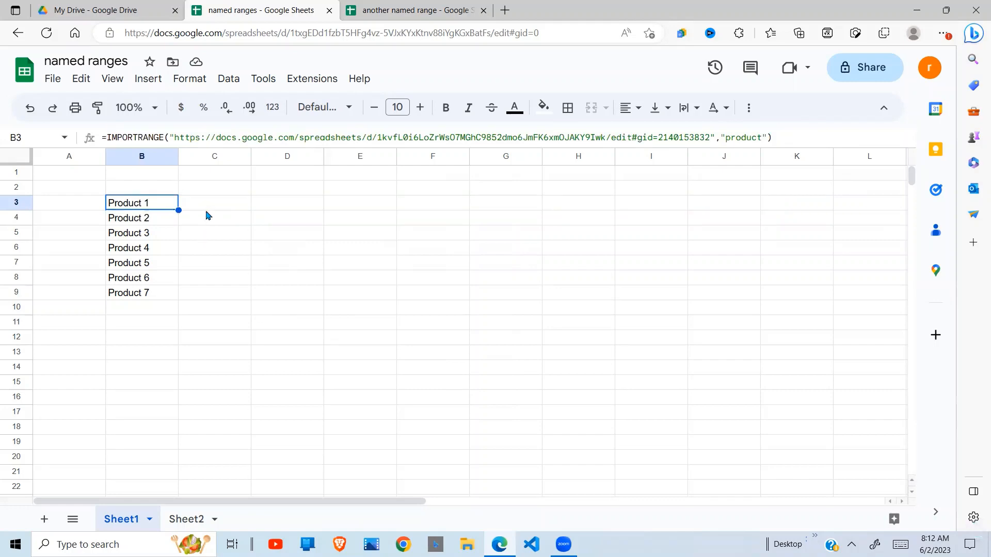
key("Right")
type("=")
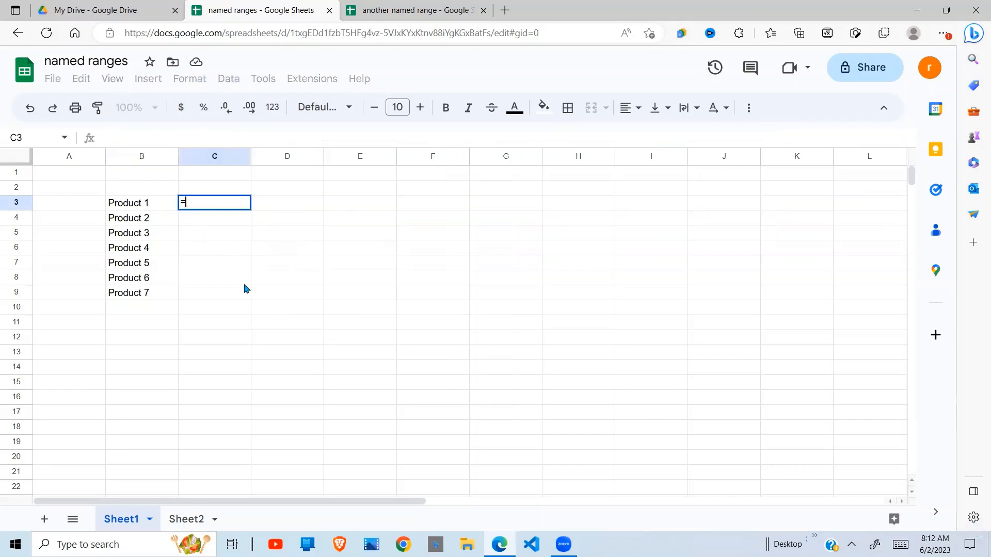
key("ctrl+v")
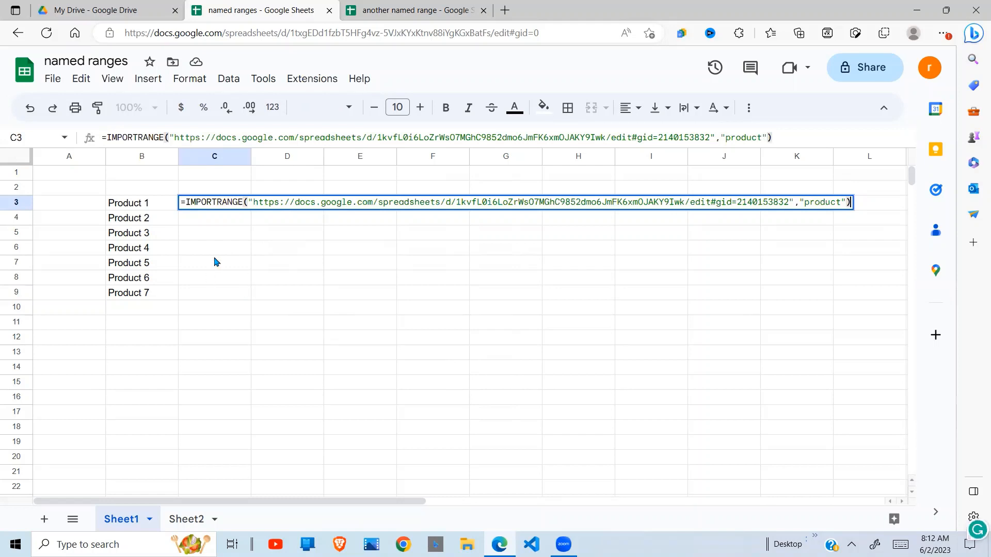
Replace the range_string in the C3 IMPORTRANGE formula with "qty" and enter the formula
left_click(838, 203)
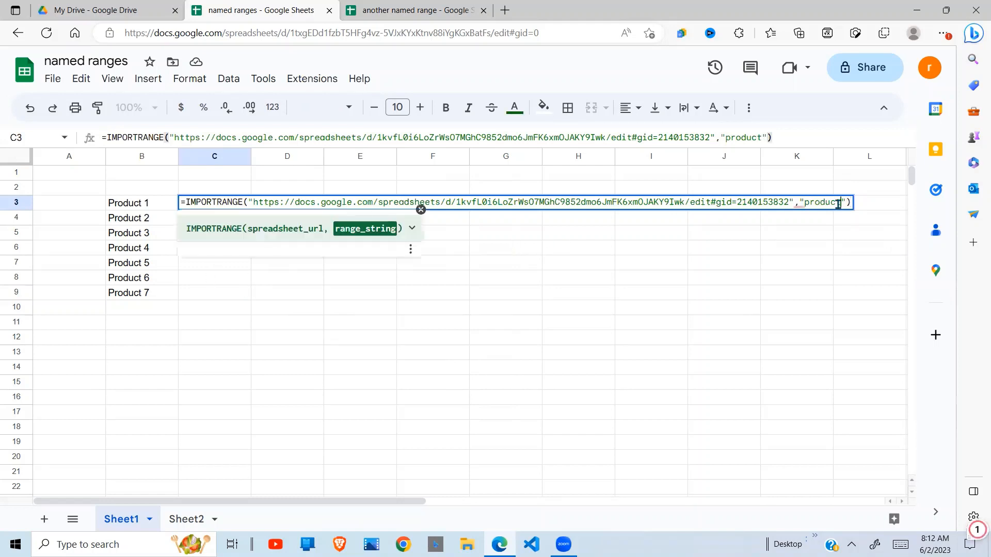
key("BackSpace")
key("BackSpace")
key("BackSpace")
key("BackSpace")
key("BackSpace")
key("BackSpace")
key("BackSpace")
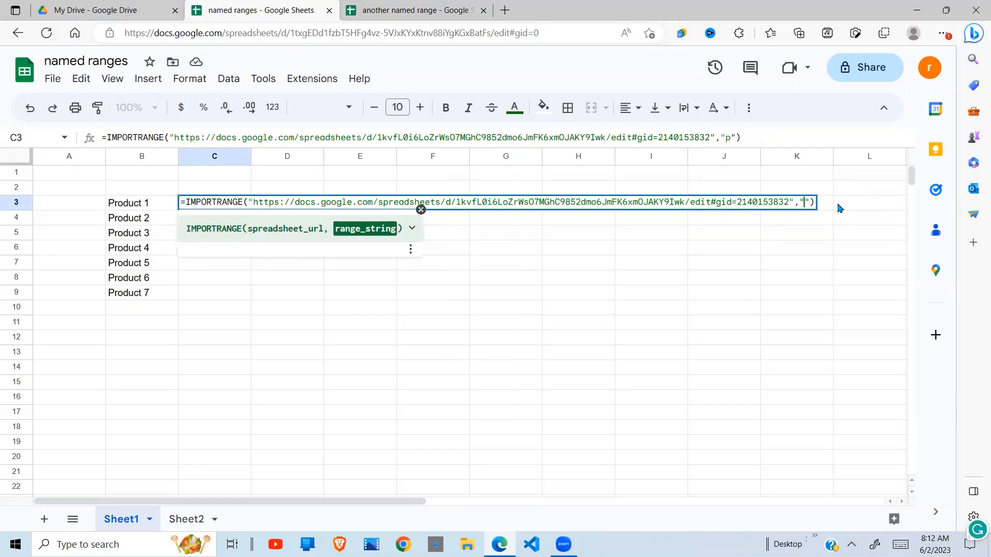
type("qty")
key("Return")
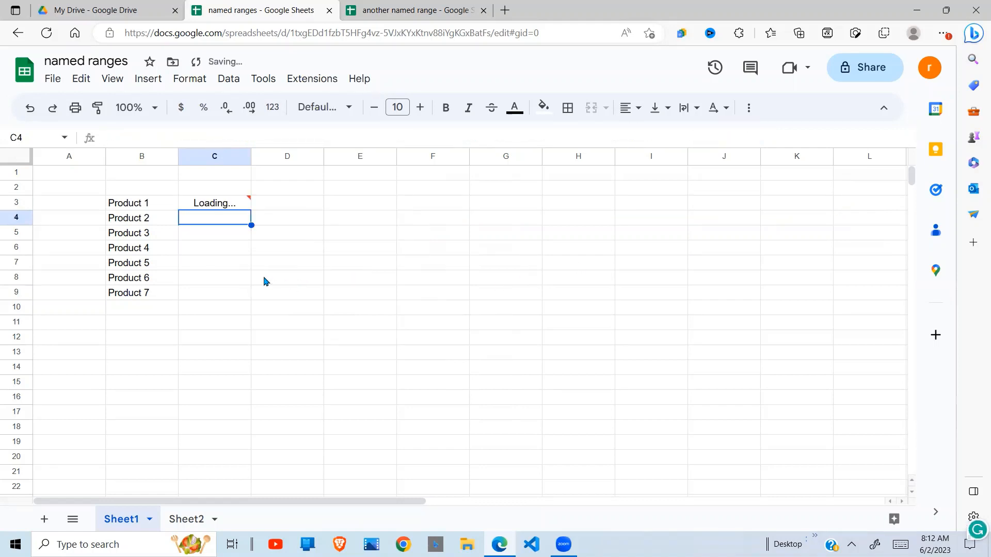
Review the "qty" import formula in C3 and copy that cell to D3
left_click(270, 203)
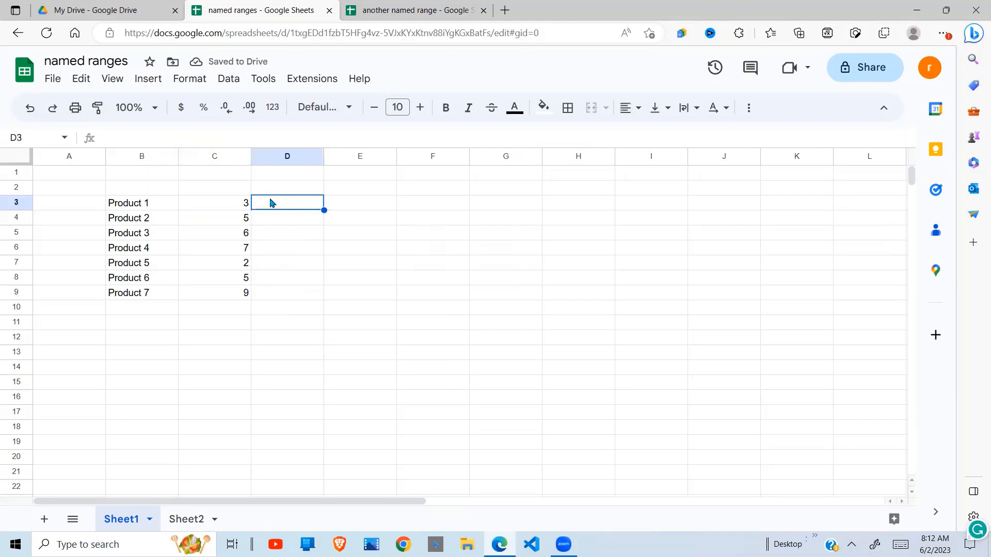
left_click(243, 202)
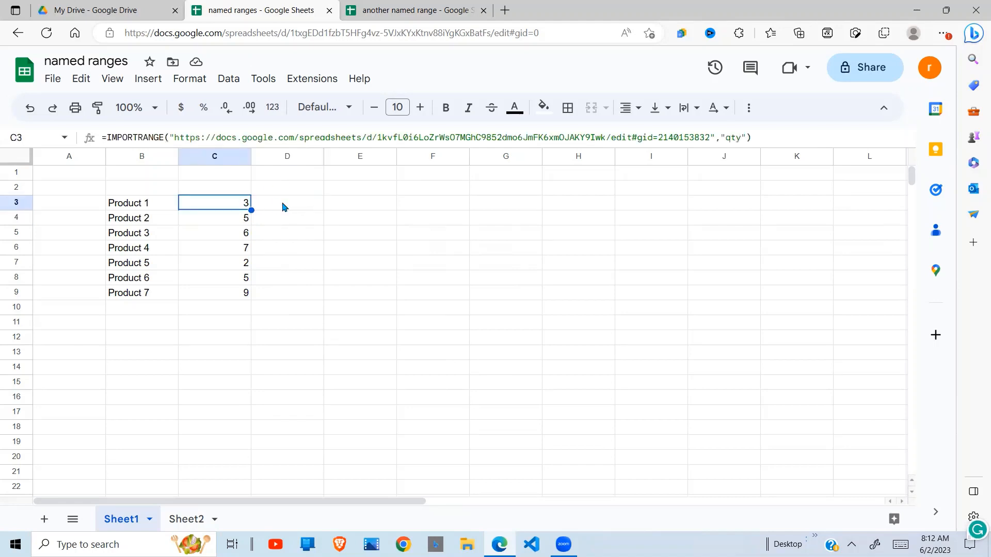
left_click(283, 207)
left_click(236, 209)
key("ctrl+c")
left_click(298, 208)
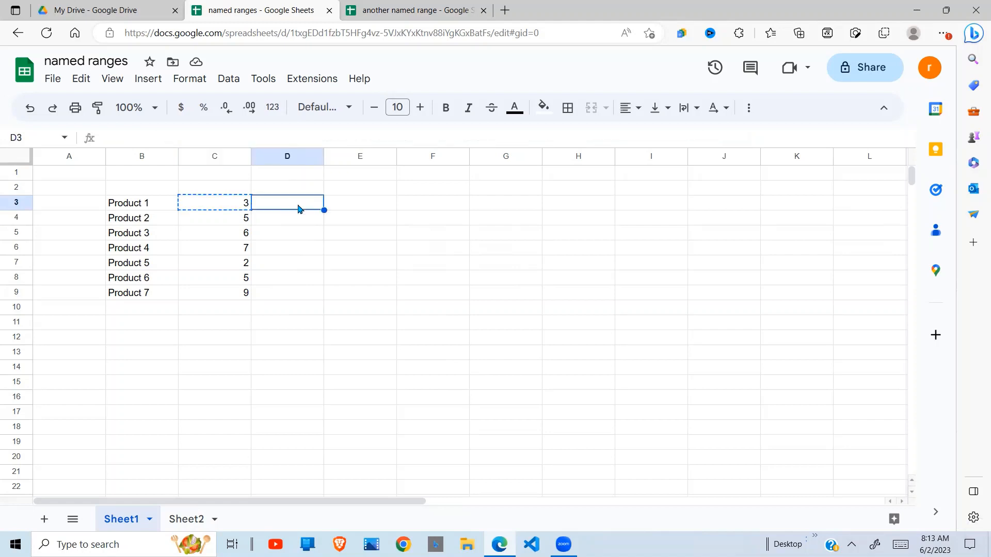
key("ctrl+v")
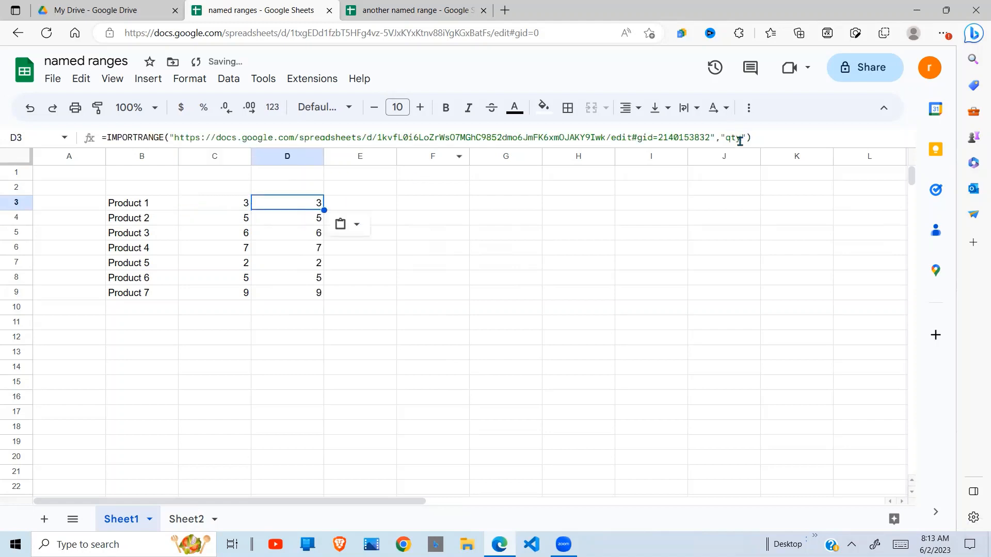
Change the range_string in the D3 IMPORTRANGE formula to "price" and enter the formula
left_click(740, 141)
key("BackSpace")
key("BackSpace")
key("BackSpace")
type("price")
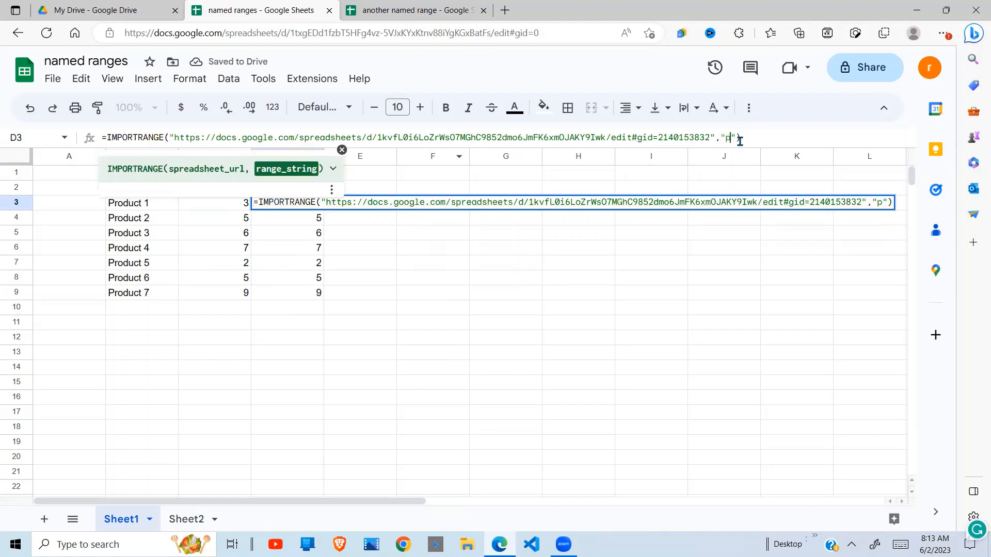
key("Return")
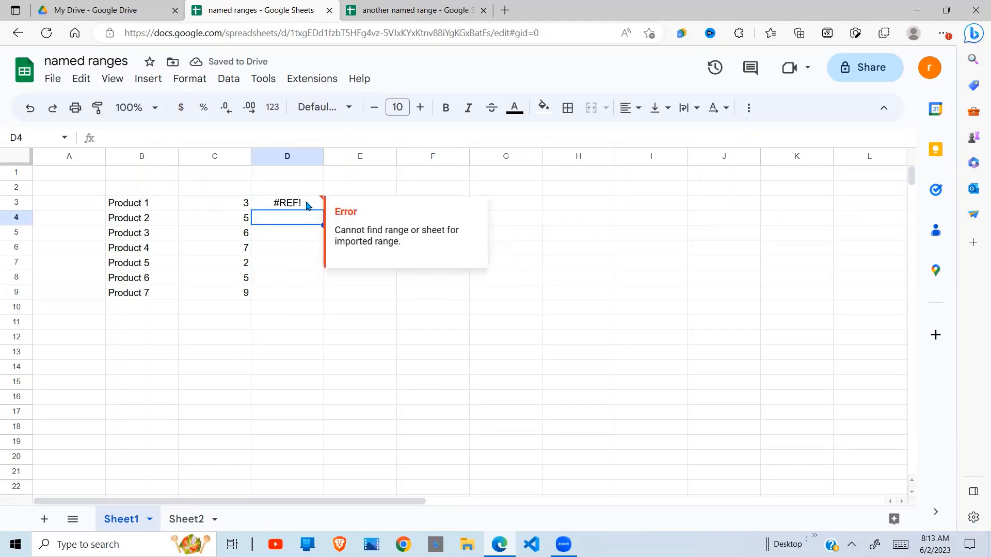
Look up the price range's exact name in the "another named range" spreadsheet and correct the D3 range_string to "prices"
left_click(309, 204)
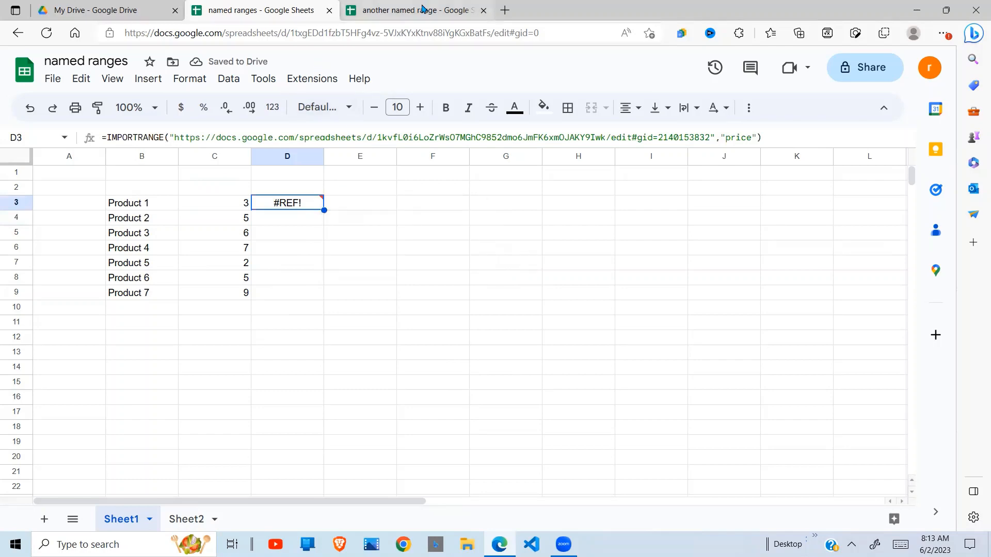
left_click(417, 7)
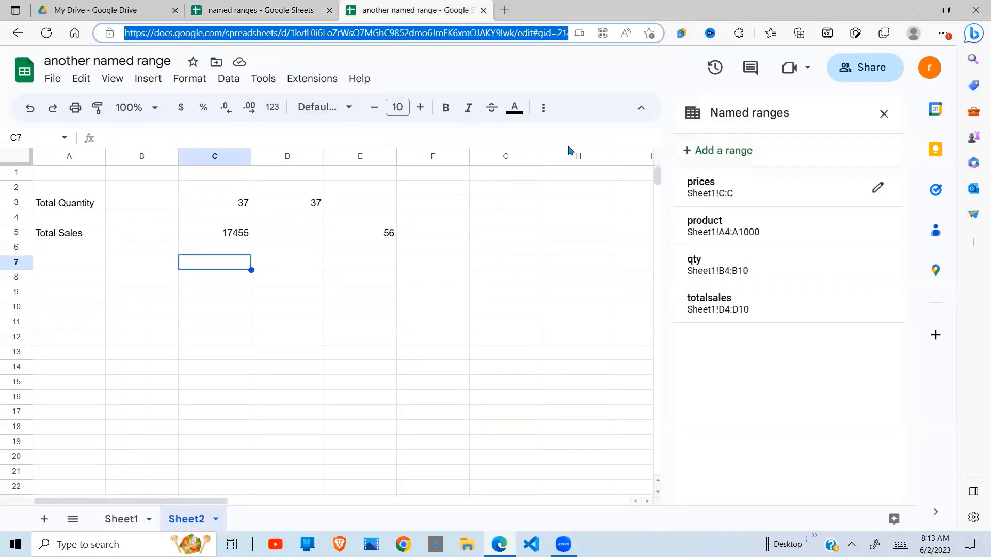
left_click(259, 10)
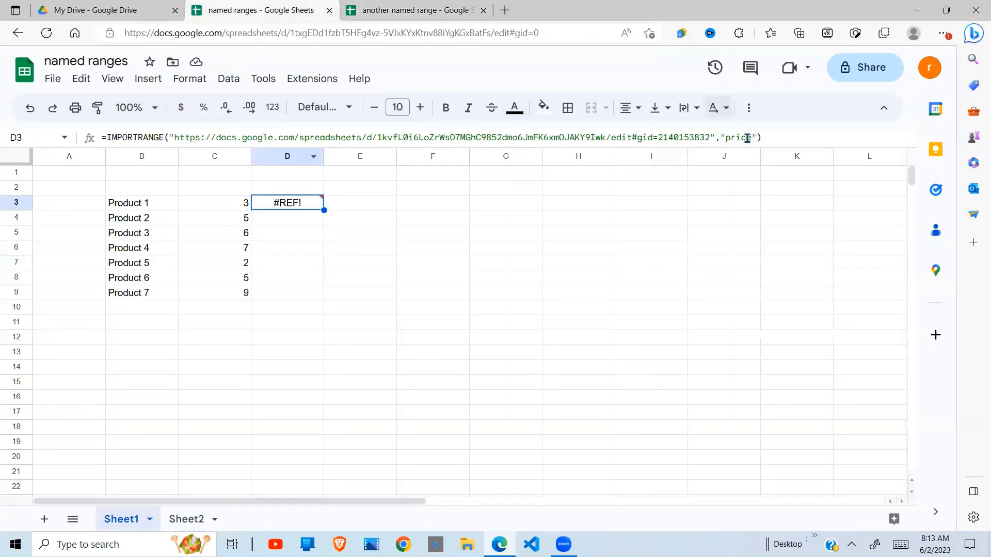
left_click(750, 139)
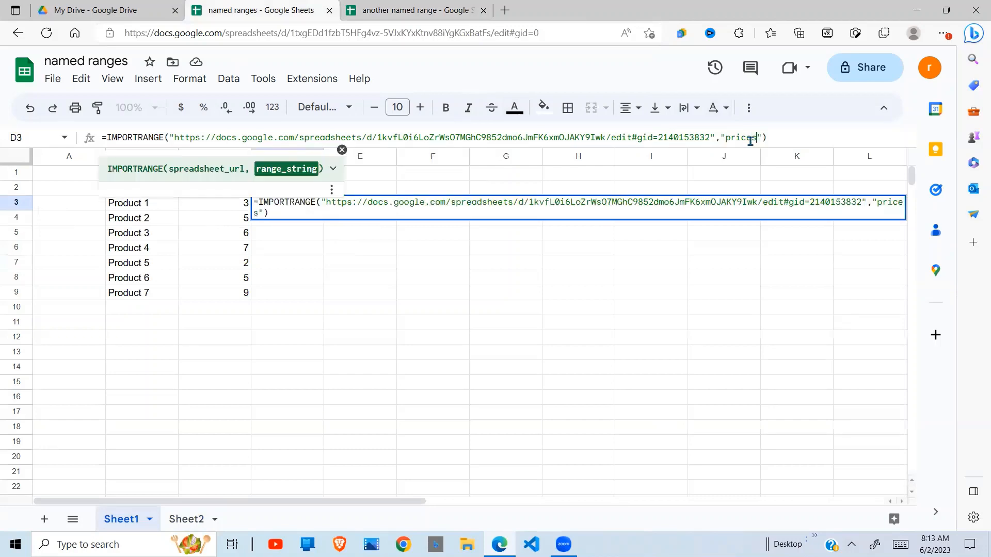
key("Return")
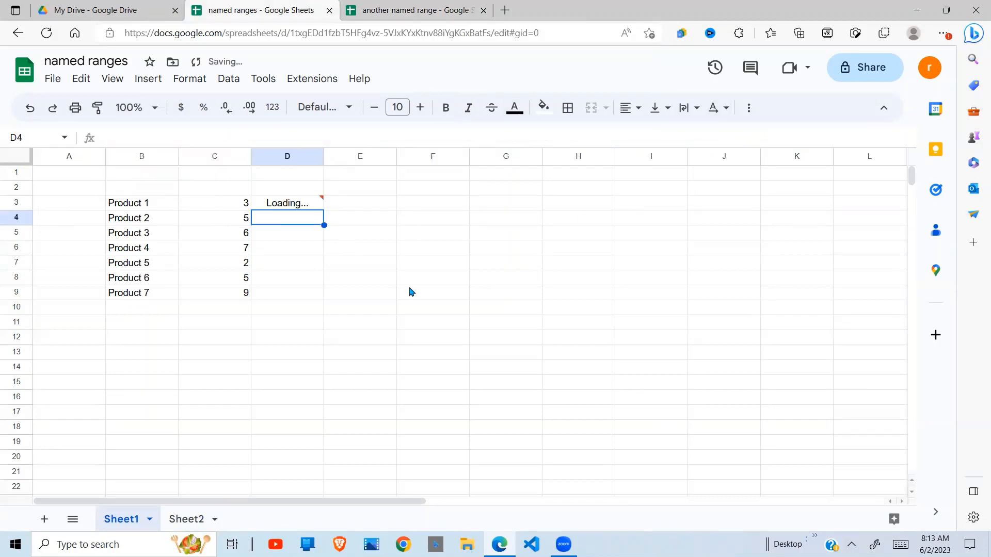
Inspect the imported price column and move its IMPORTRANGE formula from D3 up to D1
left_click_drag(297, 238, 318, 375)
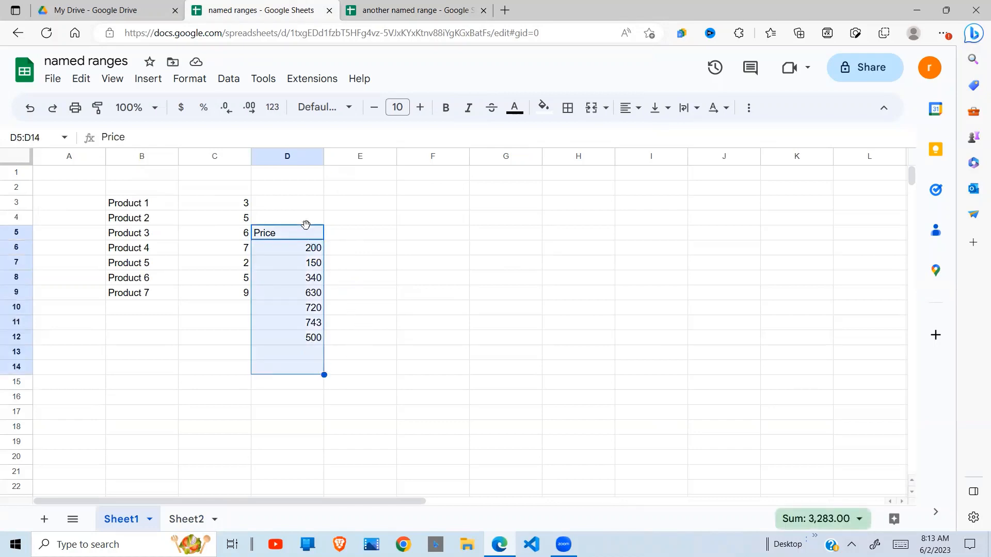
mouse_move(306, 222)
left_mouse_down()
mouse_move(308, 178)
mouse_move(301, 243)
mouse_move(295, 195)
mouse_move(297, 237)
left_mouse_up()
left_click(292, 193)
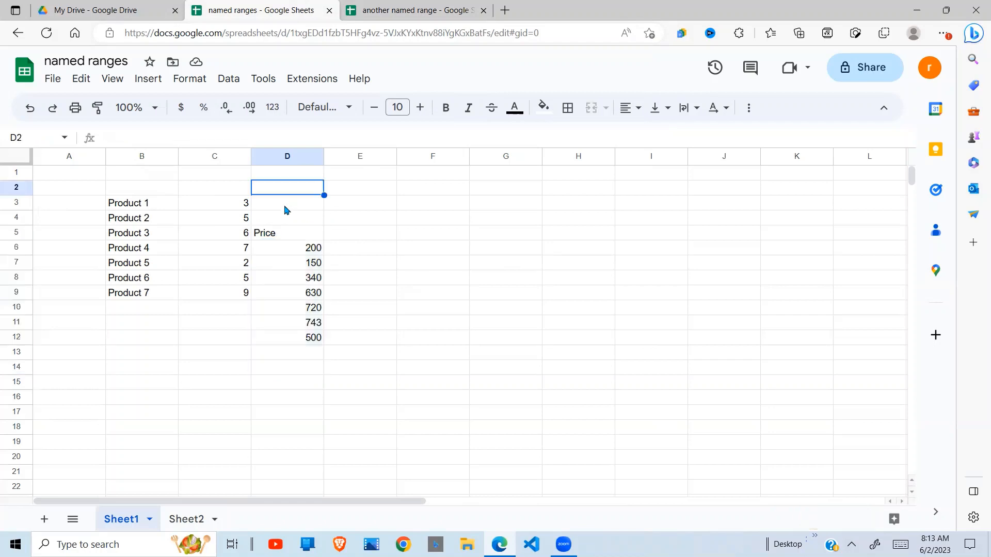
left_click(286, 208)
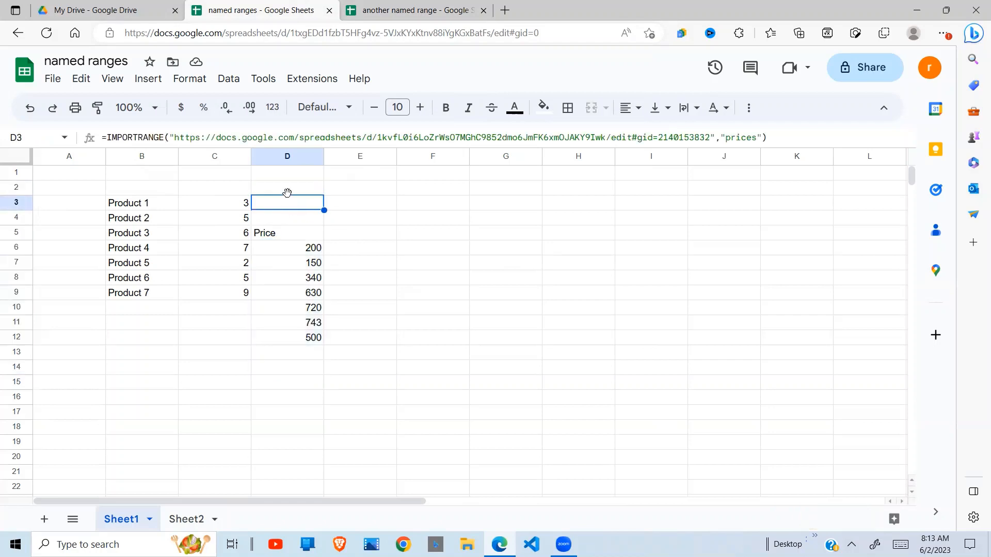
left_click_drag(287, 194, 287, 173)
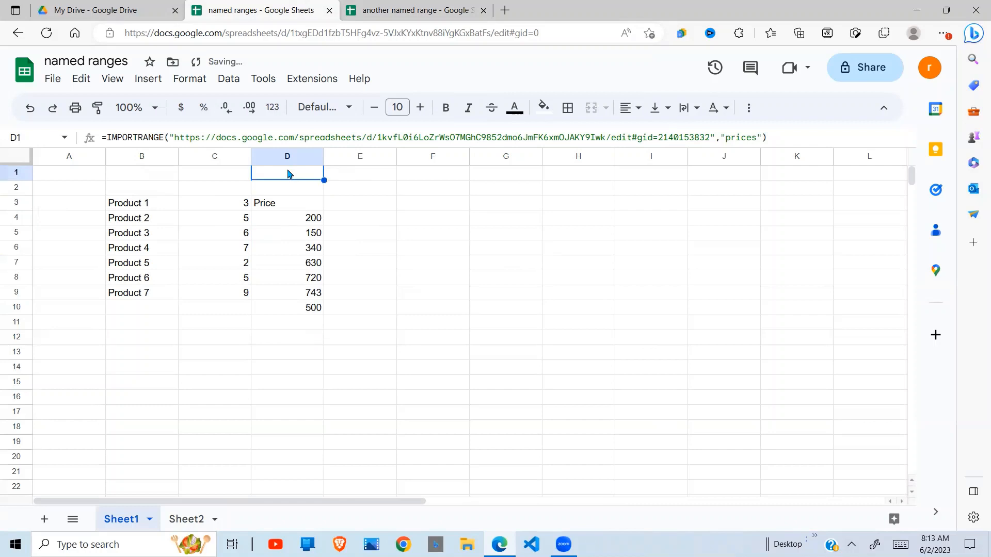